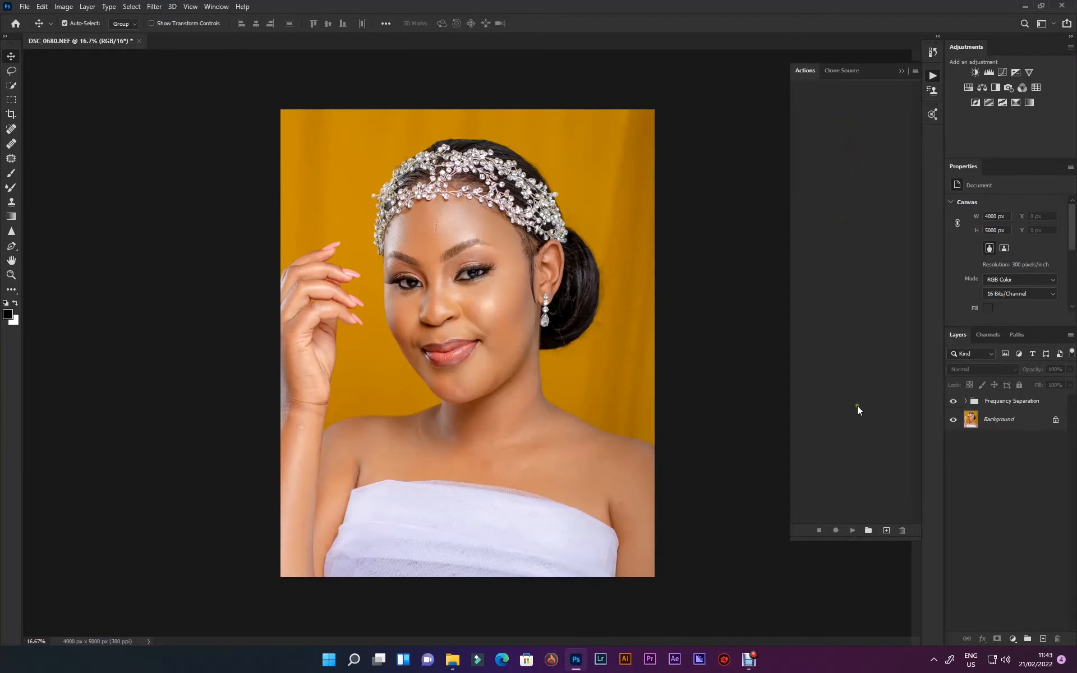
- Create a new action set named "F/S Actions"
click(868, 530)
text(F/S)
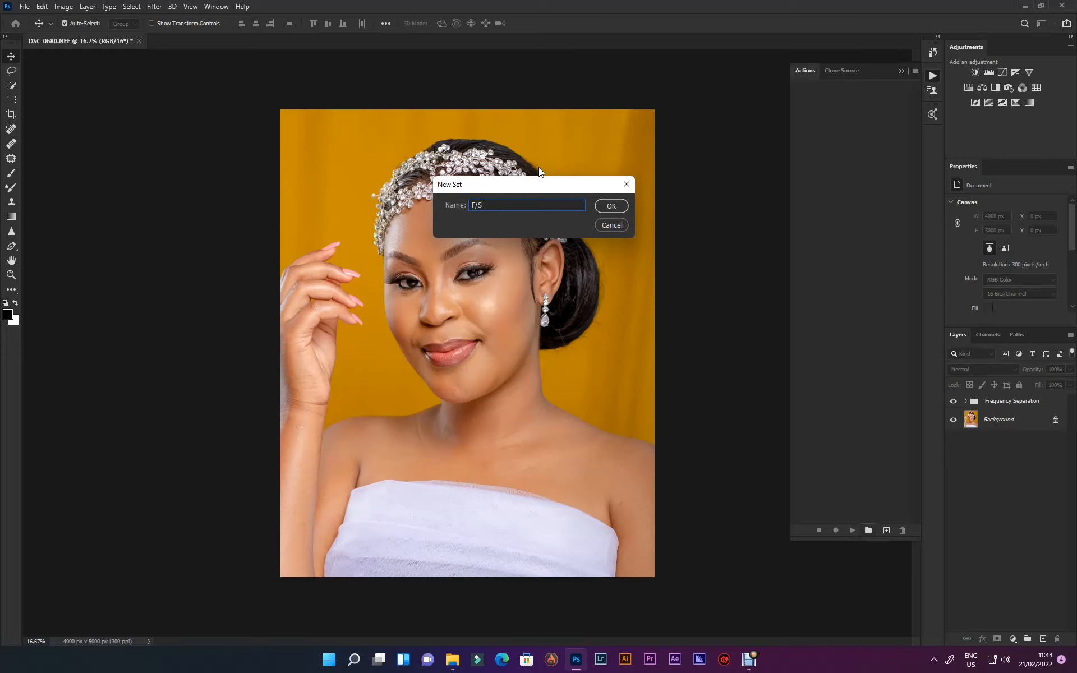
text( Actions)
click(613, 206)
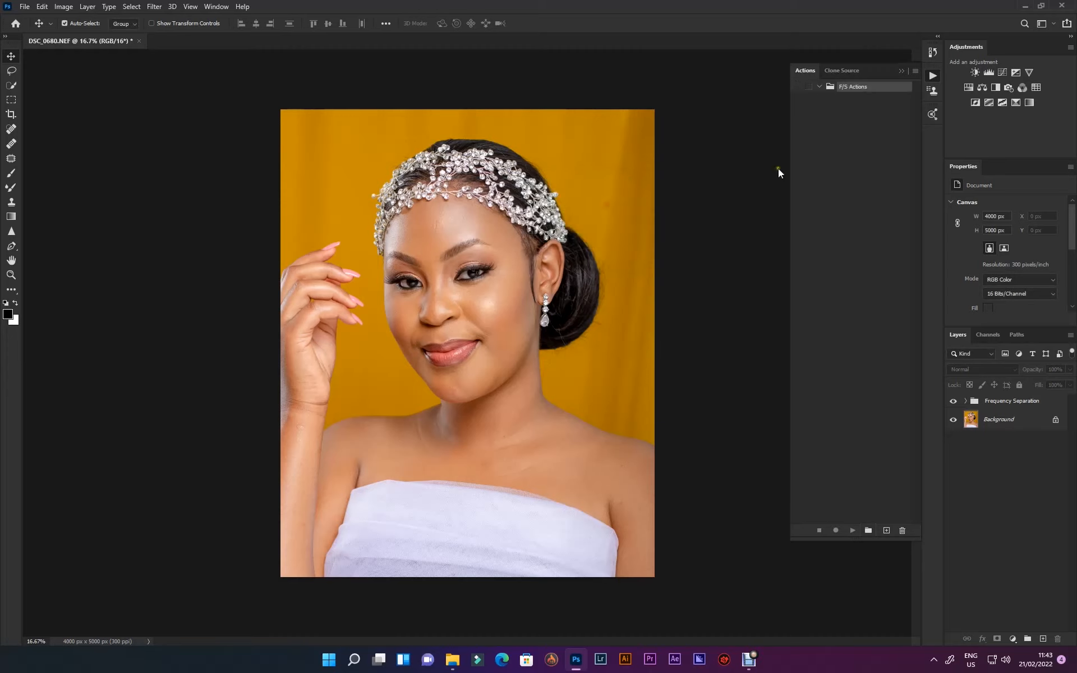
click(820, 87)
- Delete the existing Frequency Separation layer group, leaving only the Background layer
click(1013, 402)
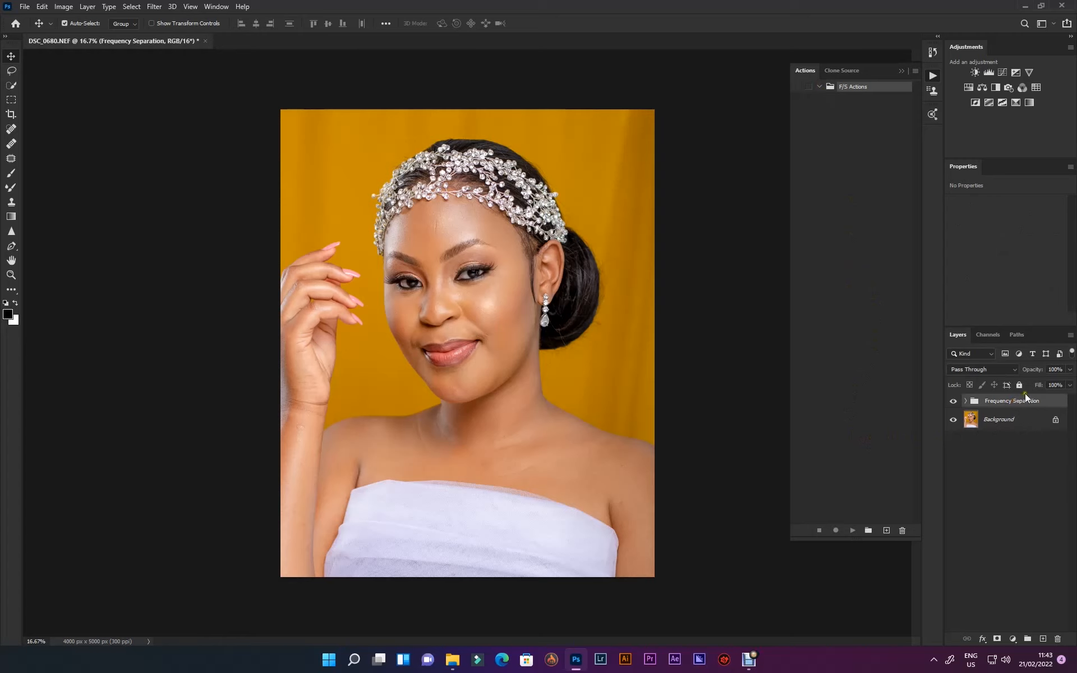
key(Delete)
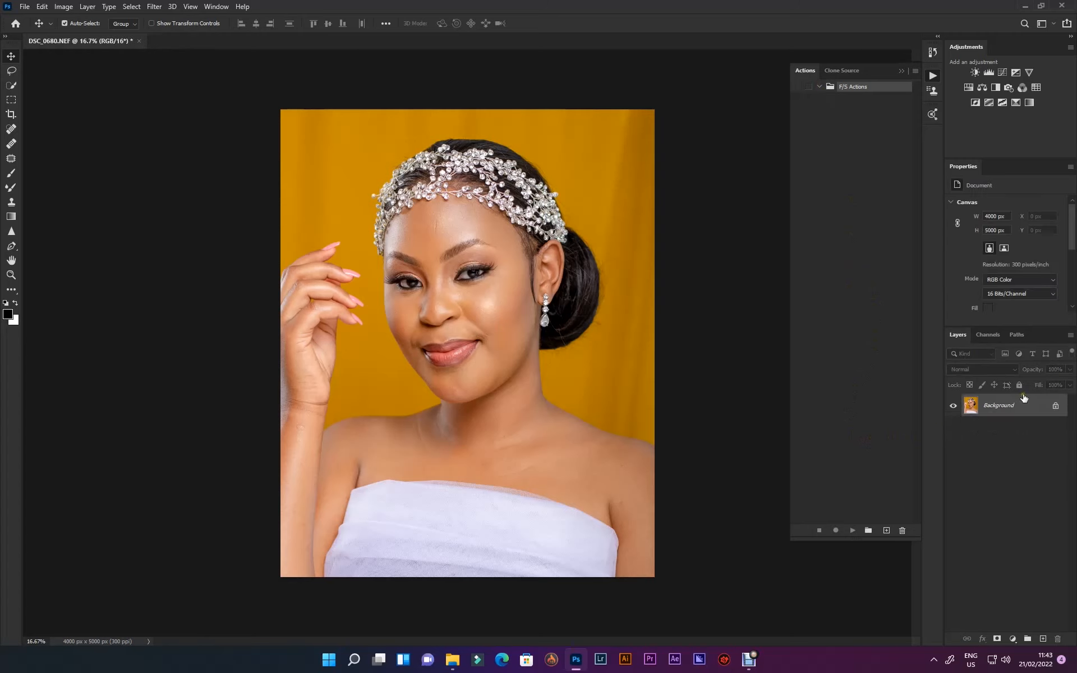
- Start a new action in the F/S Actions set and name it "Frequency Separation 8bit"
click(887, 532)
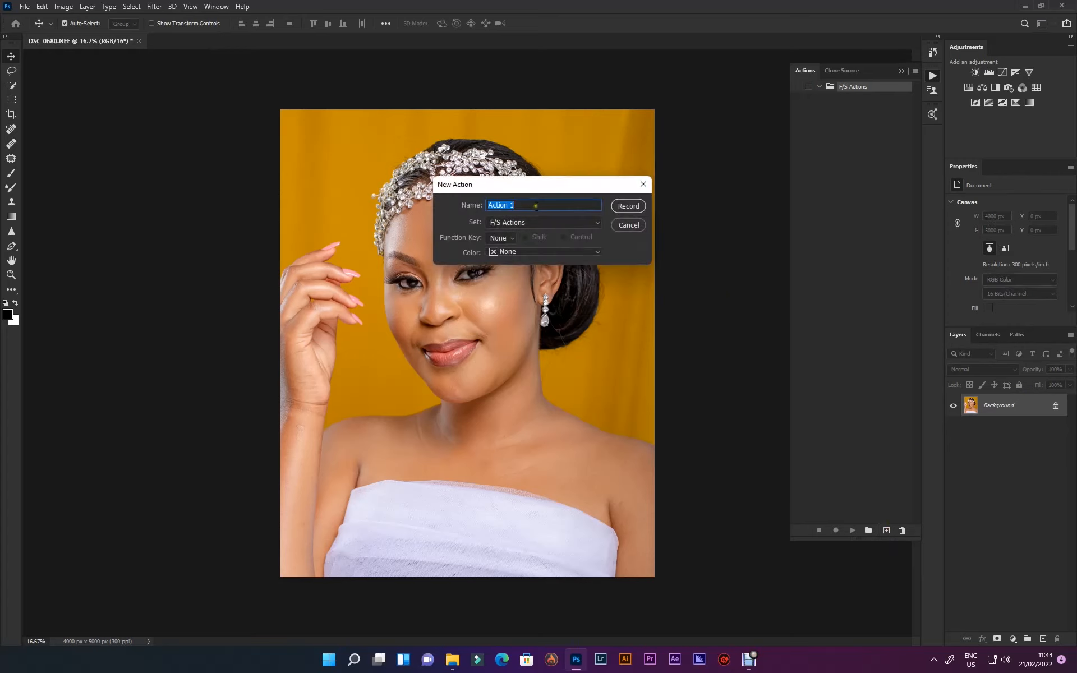
text(f)
text(F)
text(requenc)
text(y Separa)
text(tion )
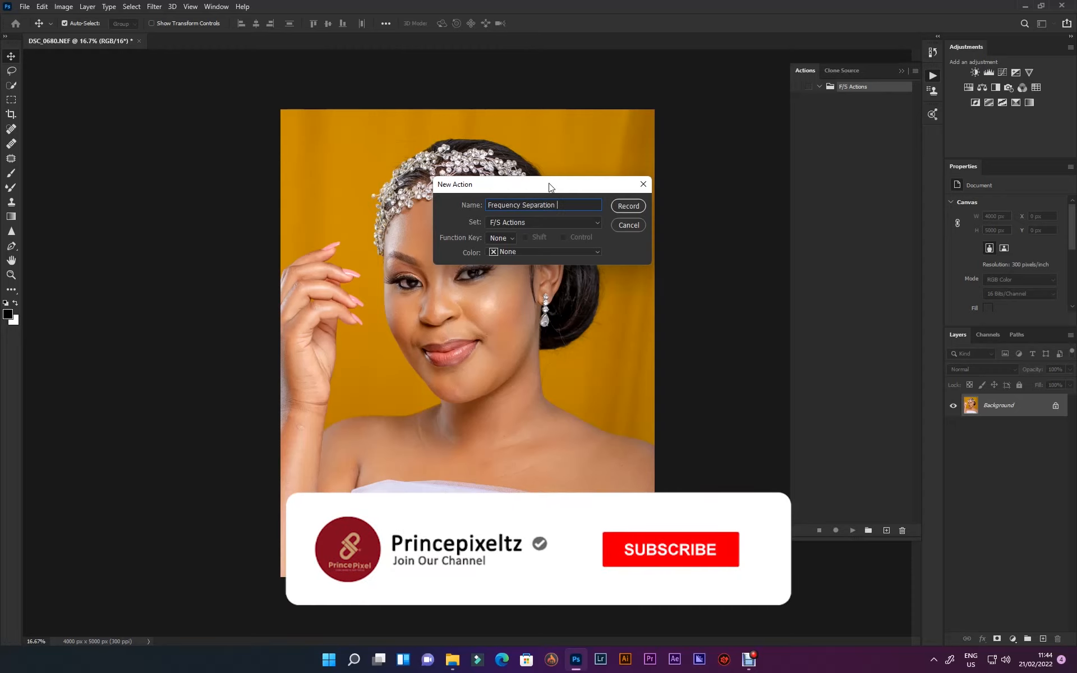
text(8bit)
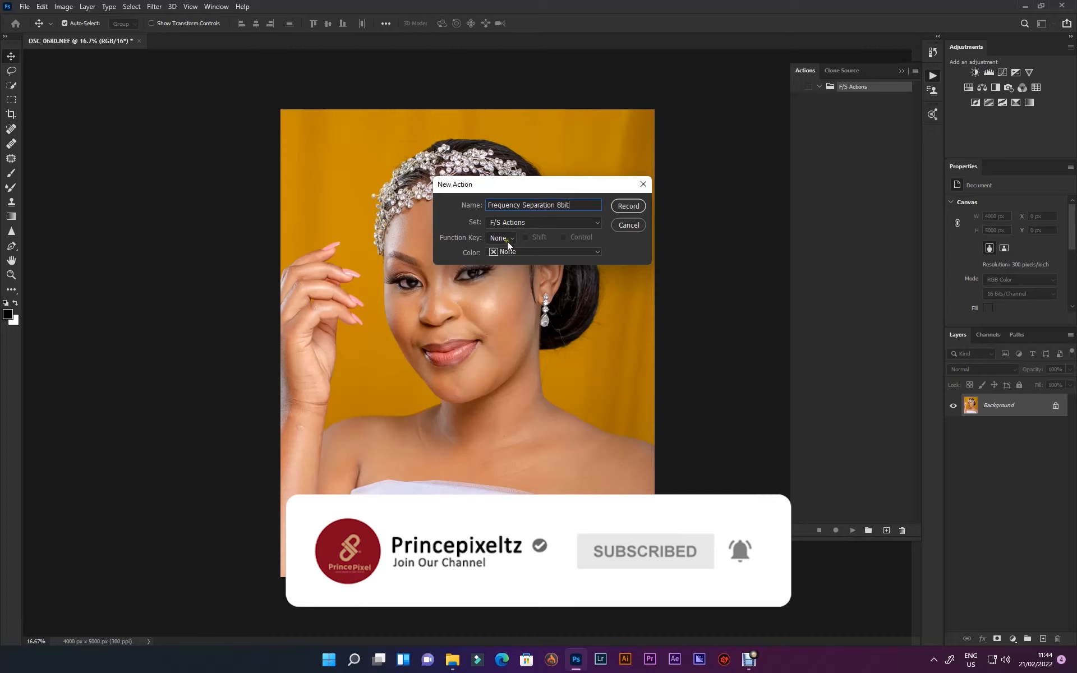
- Give the new action the colour Red and the shortcut Shift+F9, and start recording it
click(525, 251)
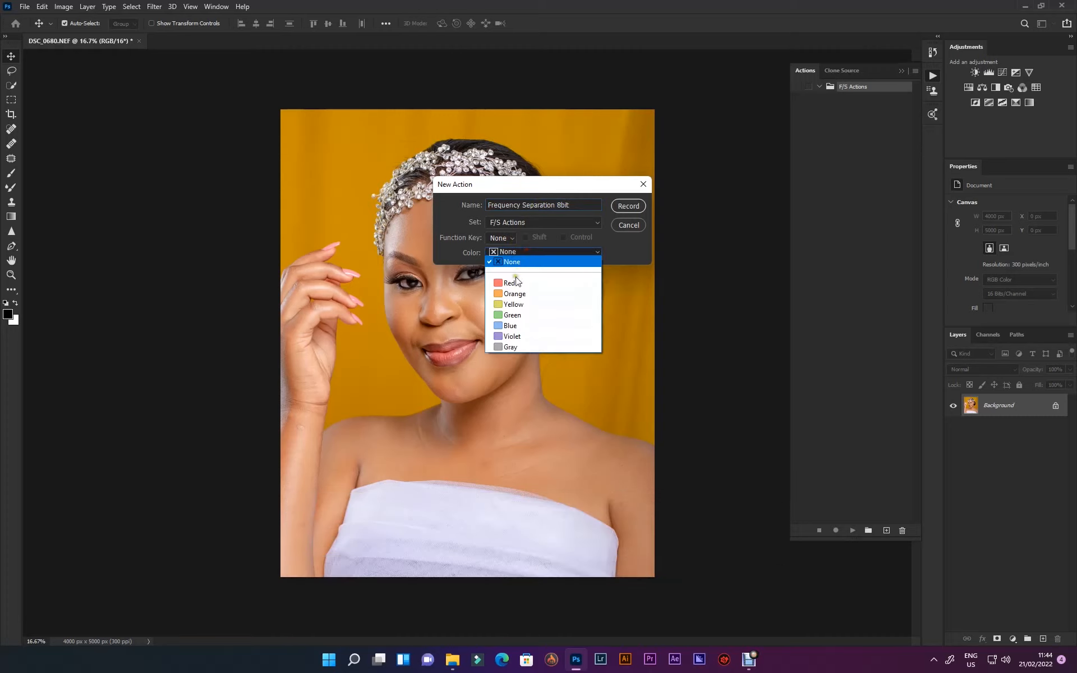
click(514, 282)
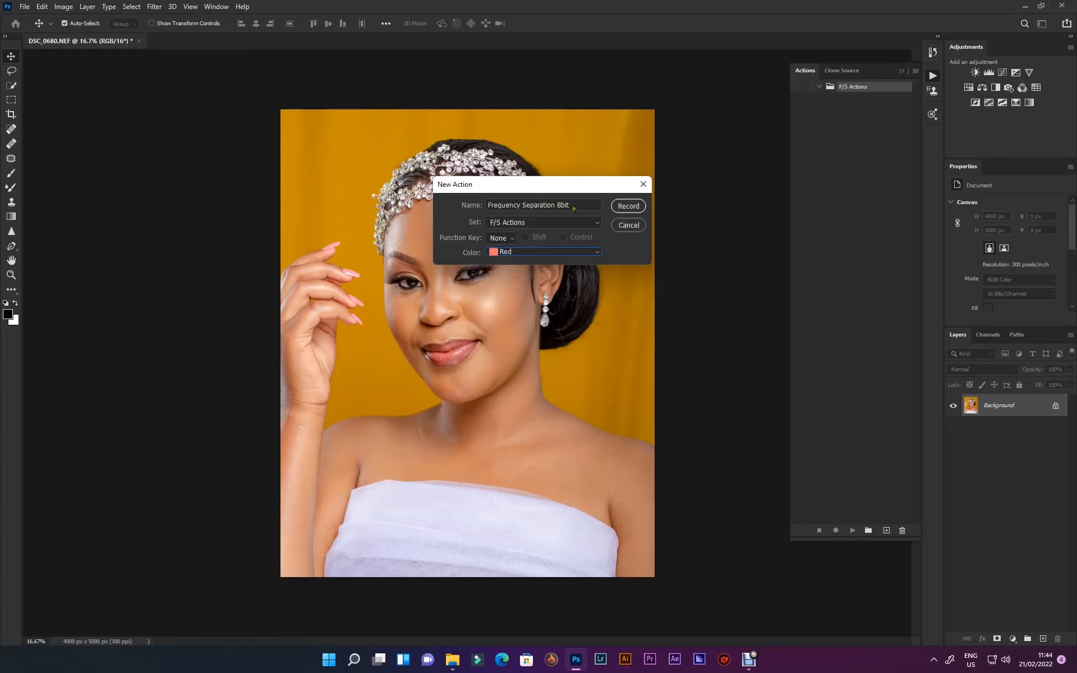
click(512, 239)
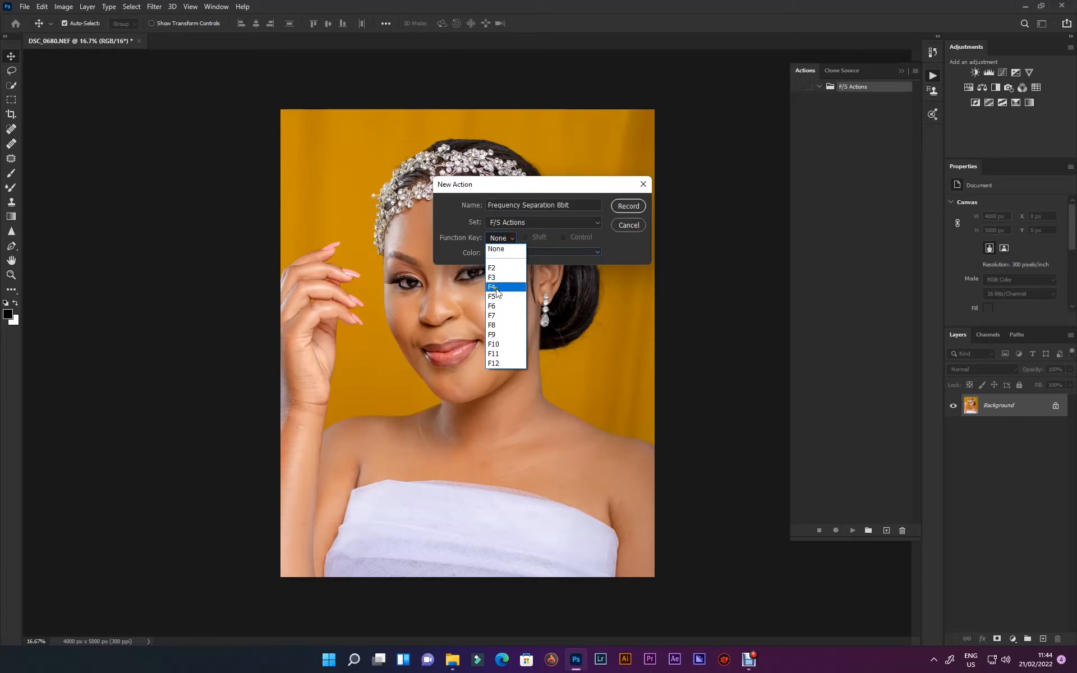
click(503, 335)
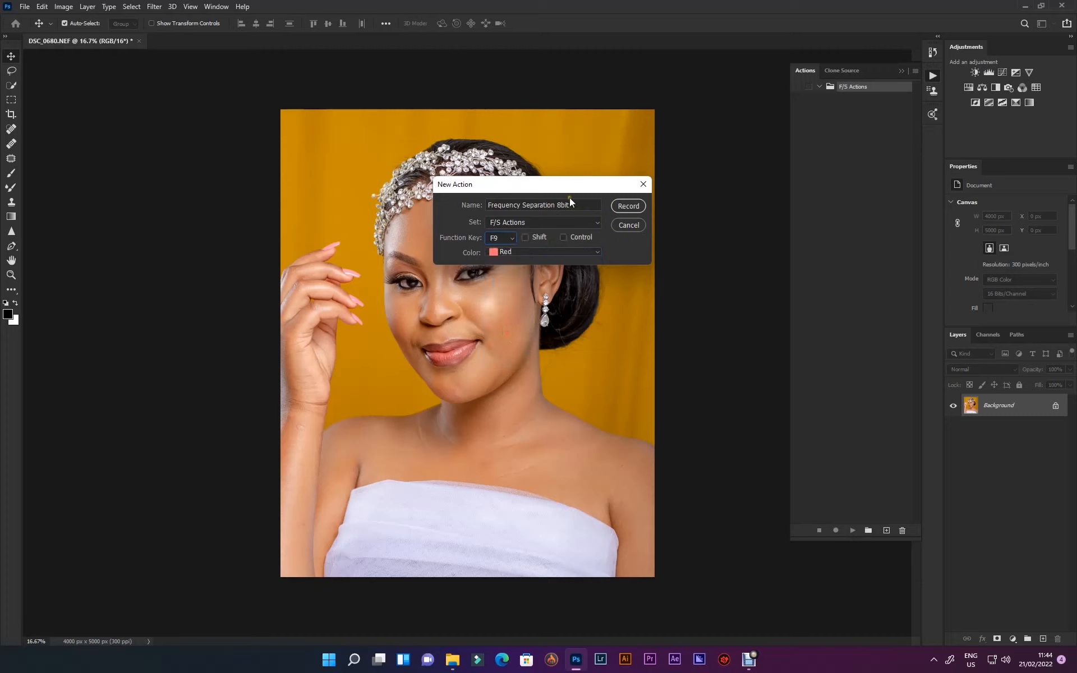
click(525, 237)
click(626, 206)
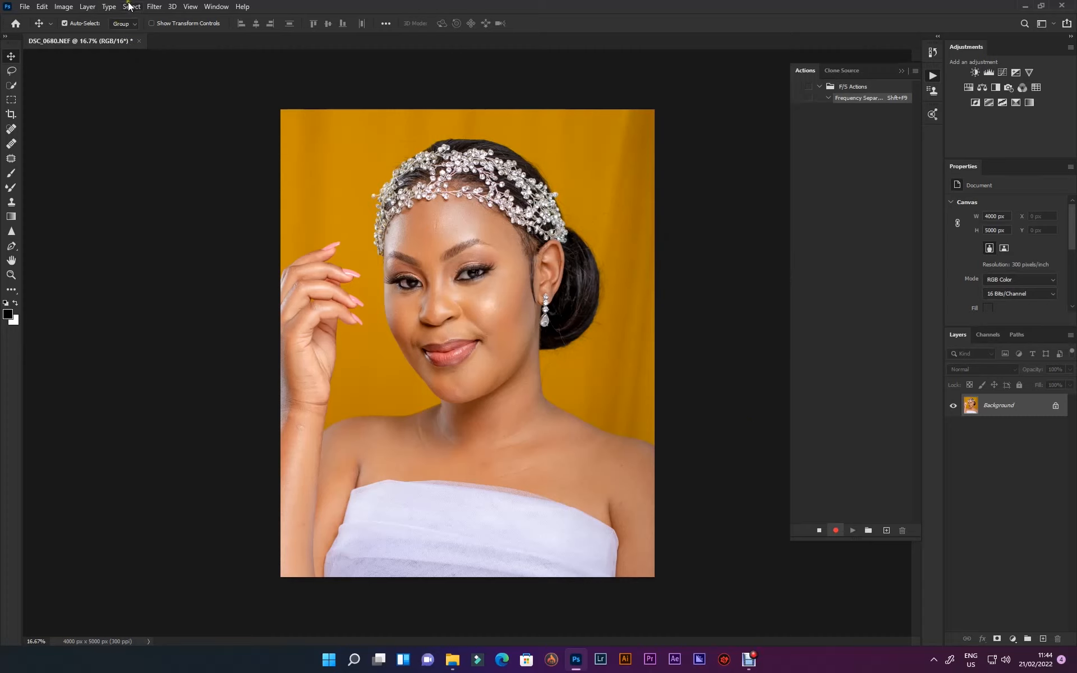
- Create a new layer named "Skin:" with the colour label Orange above the Background layer
click(87, 7)
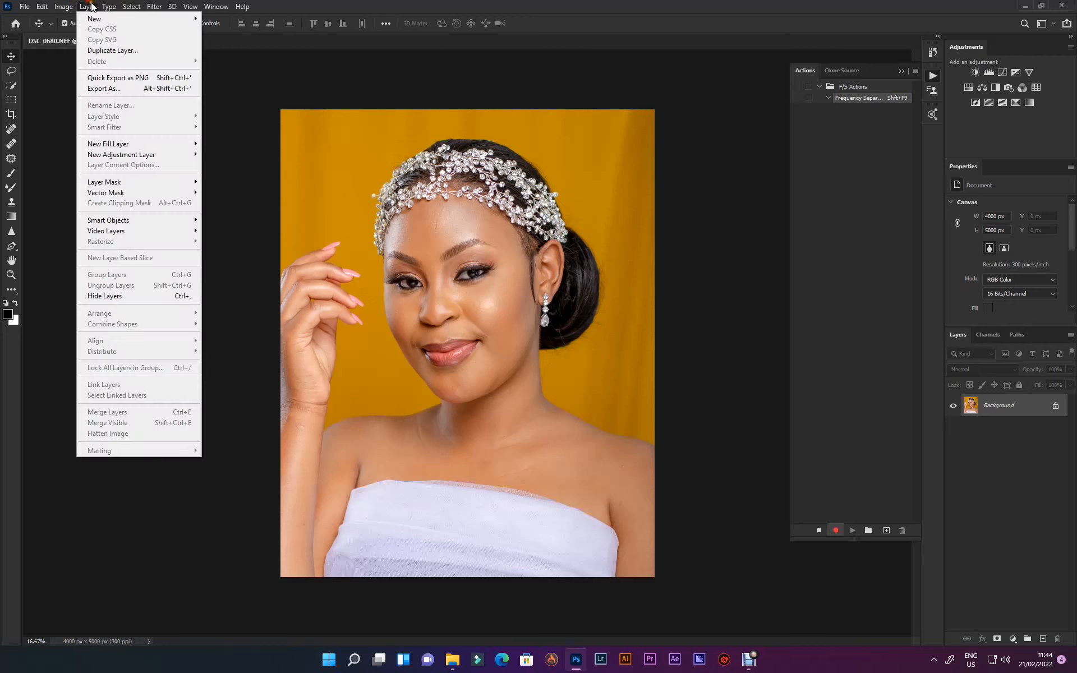
mouse_move(101, 18)
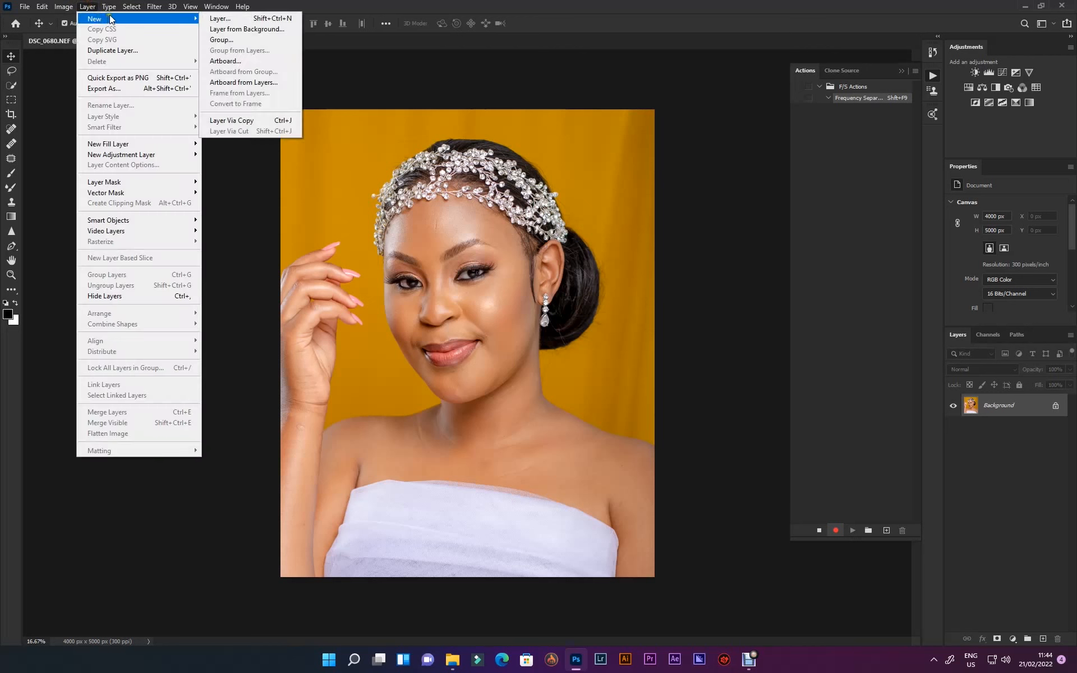
click(233, 22)
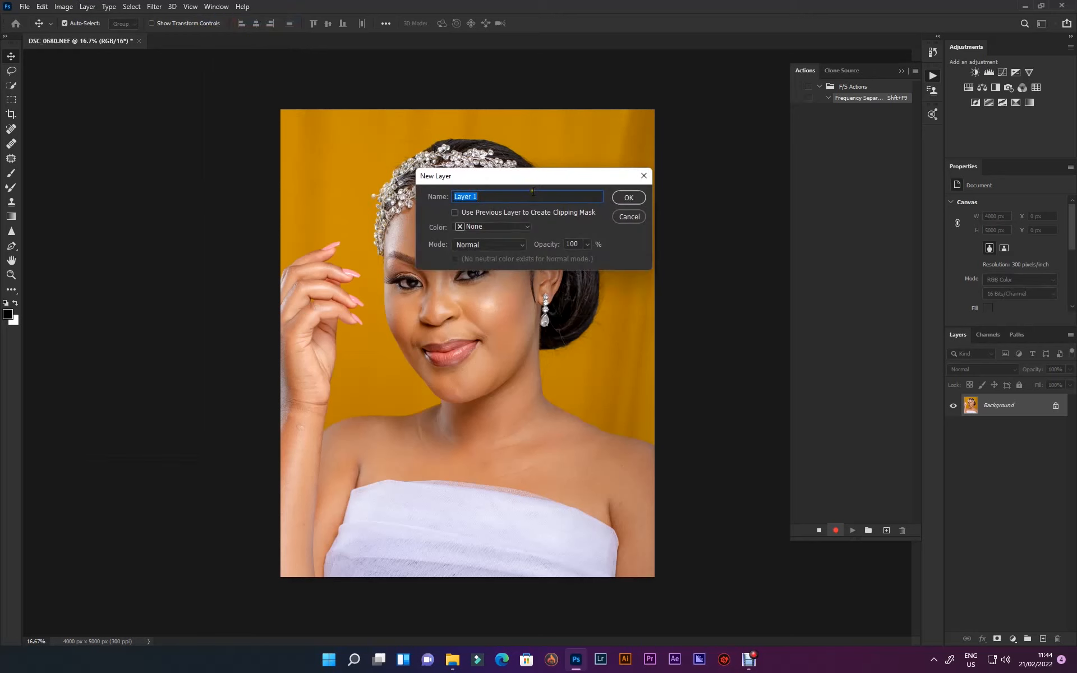
text(Skin:)
click(518, 227)
click(476, 267)
click(628, 197)
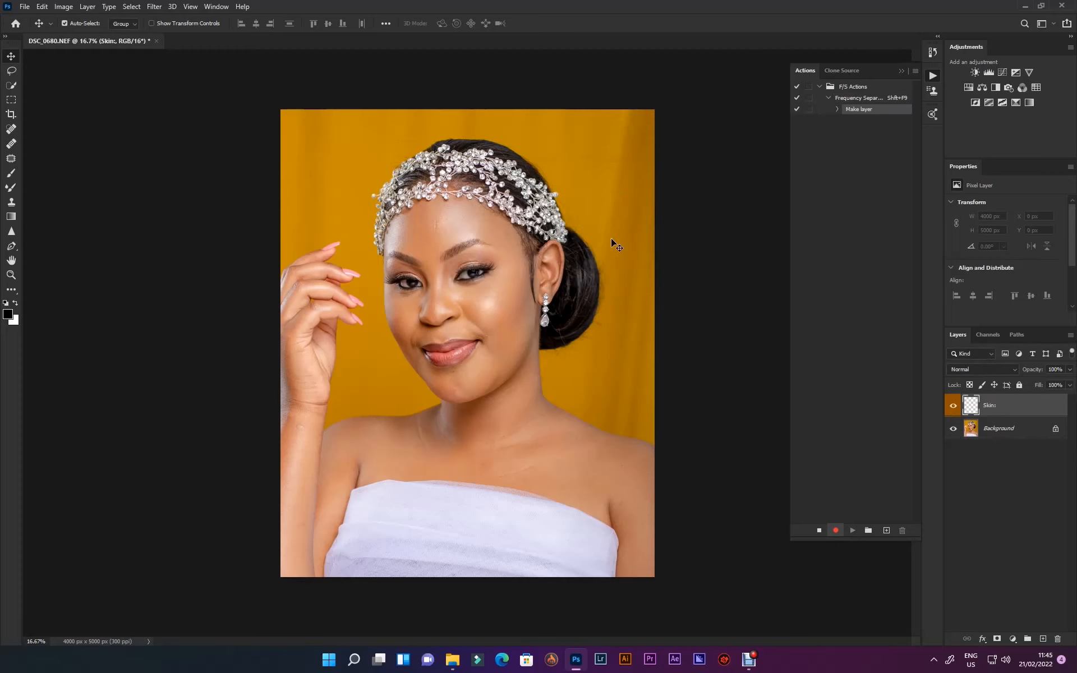
- Stamp all visible layers onto the Skin: layer and duplicate it as "Textures:"
key(ctrl)
key(ctrl+shift+alt+e)
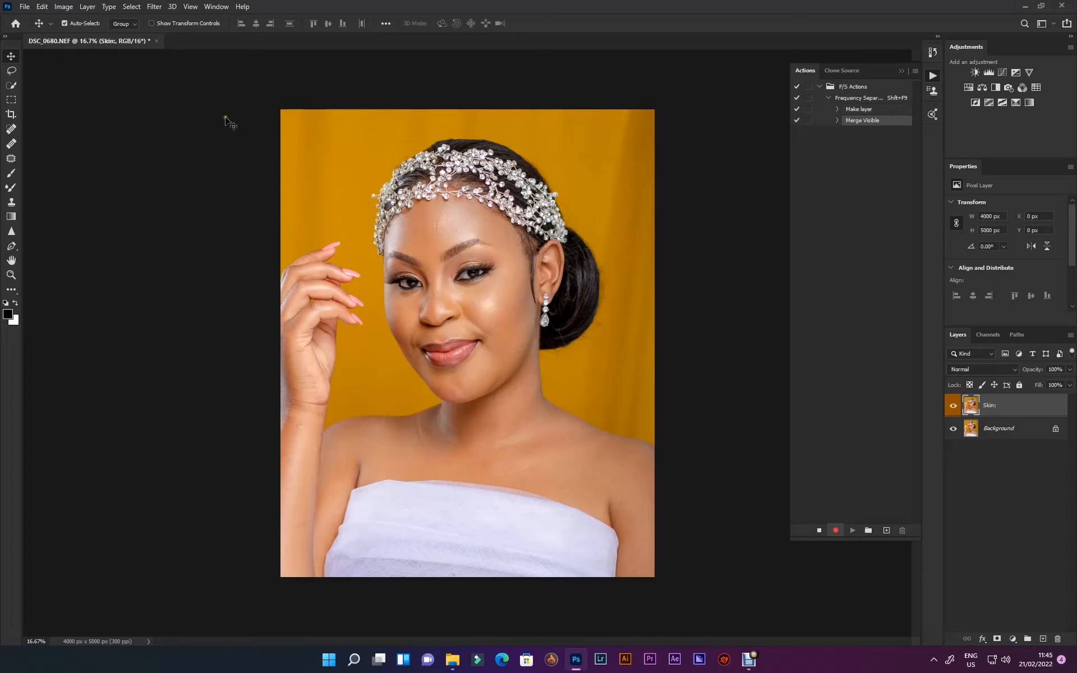
click(84, 7)
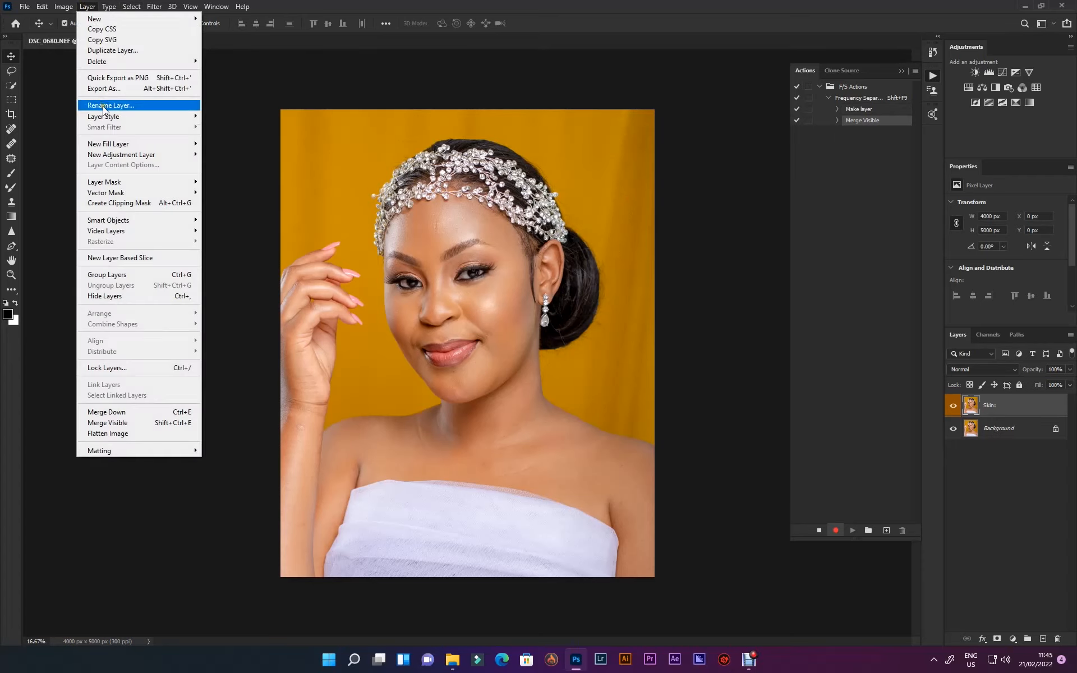
click(112, 51)
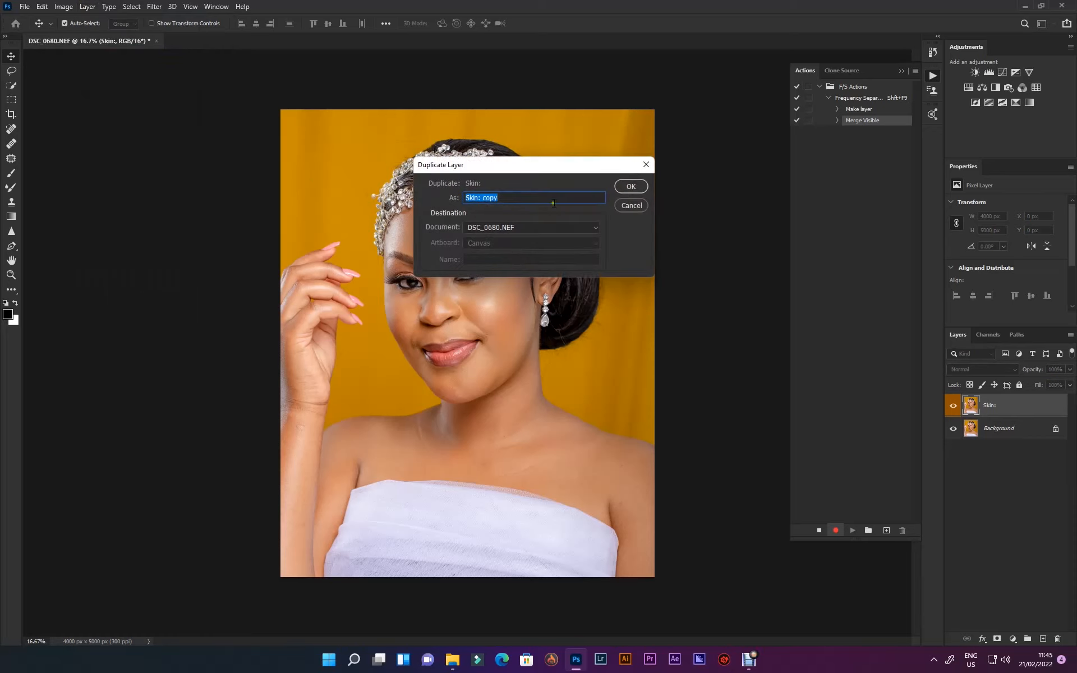
text(Textures:)
click(632, 187)
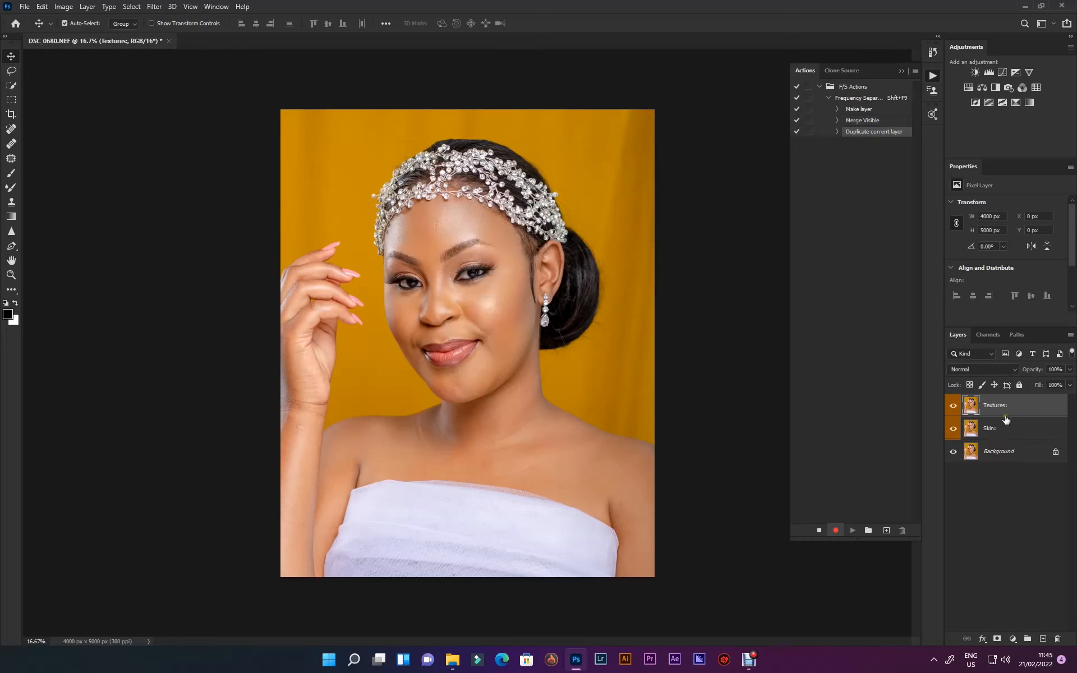
- Hide the Textures: layer and apply a Gaussian Blur with a radius of 6.4 pixels to the Skin: layer
click(954, 407)
click(1003, 430)
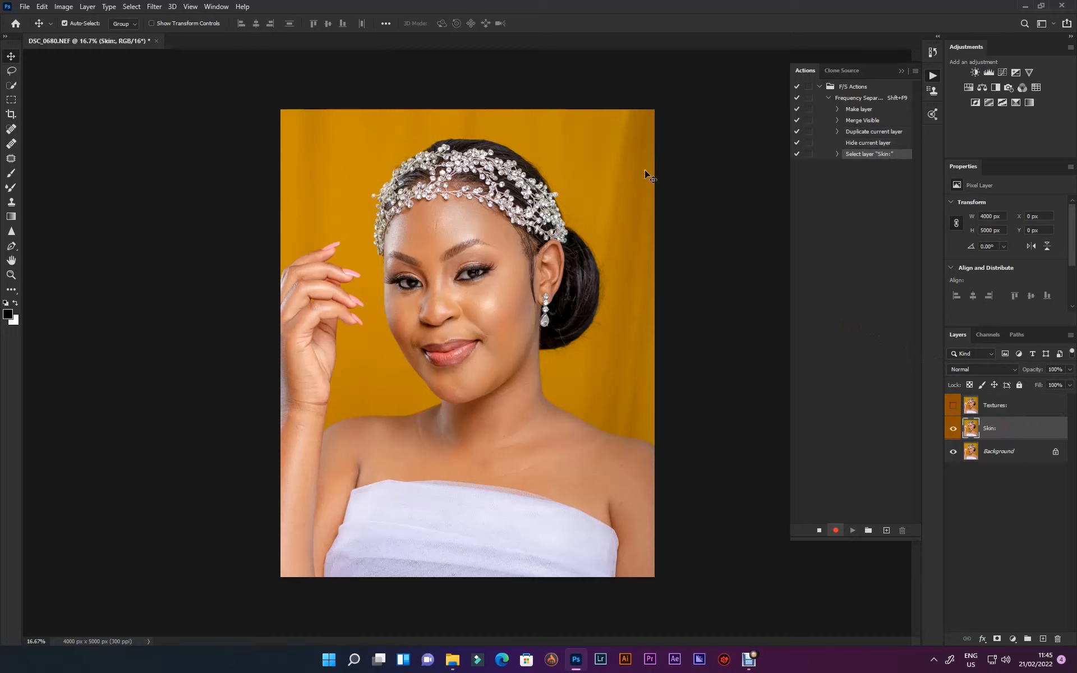
click(158, 6)
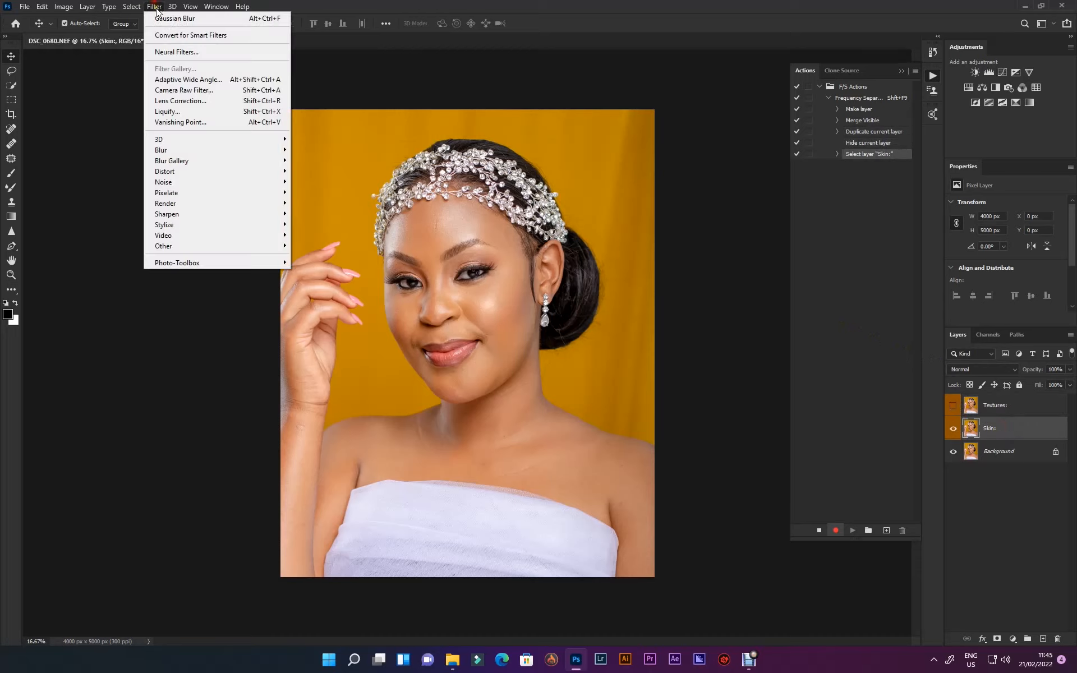
mouse_move(245, 155)
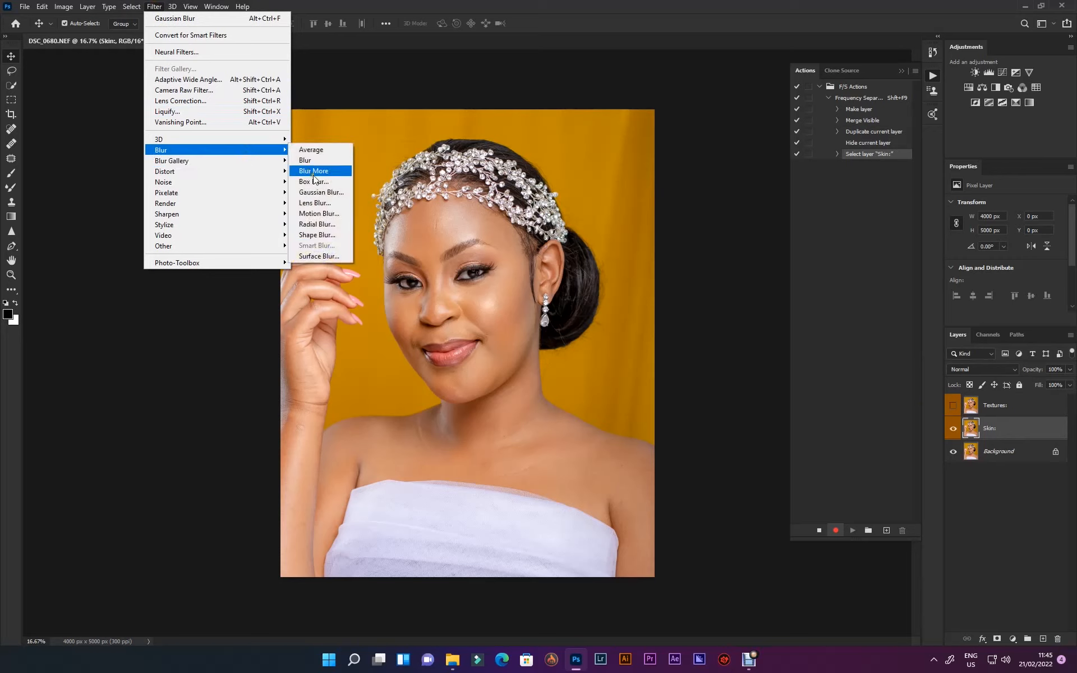
click(325, 192)
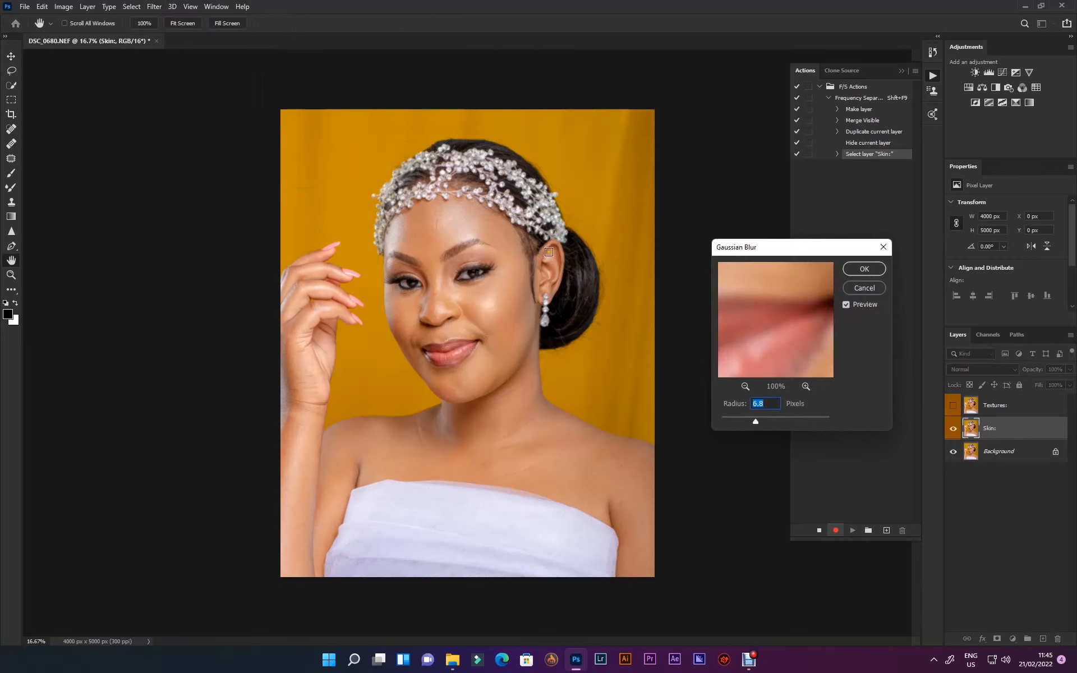
mouse_move(755, 423)
mouse_down()
mouse_move(786, 422)
mouse_move(735, 416)
mouse_move(750, 421)
mouse_up()
click(502, 315)
click(745, 386)
click(746, 386)
mouse_move(769, 321)
mouse_down()
mouse_move(740, 345)
mouse_move(766, 347)
mouse_move(803, 315)
mouse_move(789, 329)
mouse_move(752, 329)
mouse_up()
drag(750, 422, 754, 422)
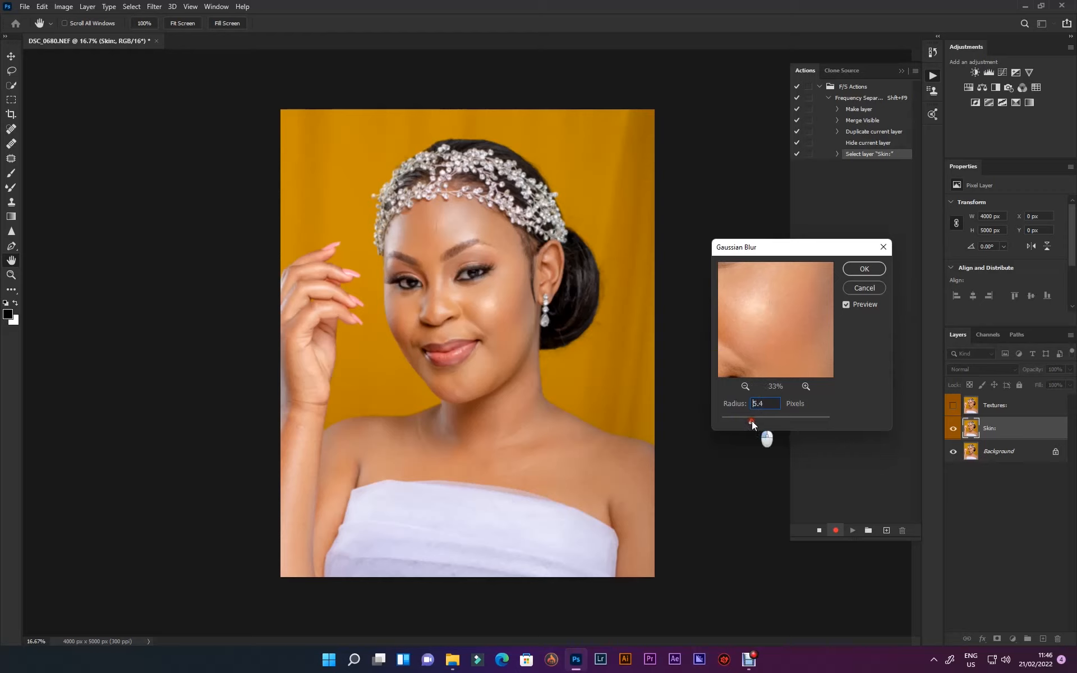
drag(787, 344, 768, 315)
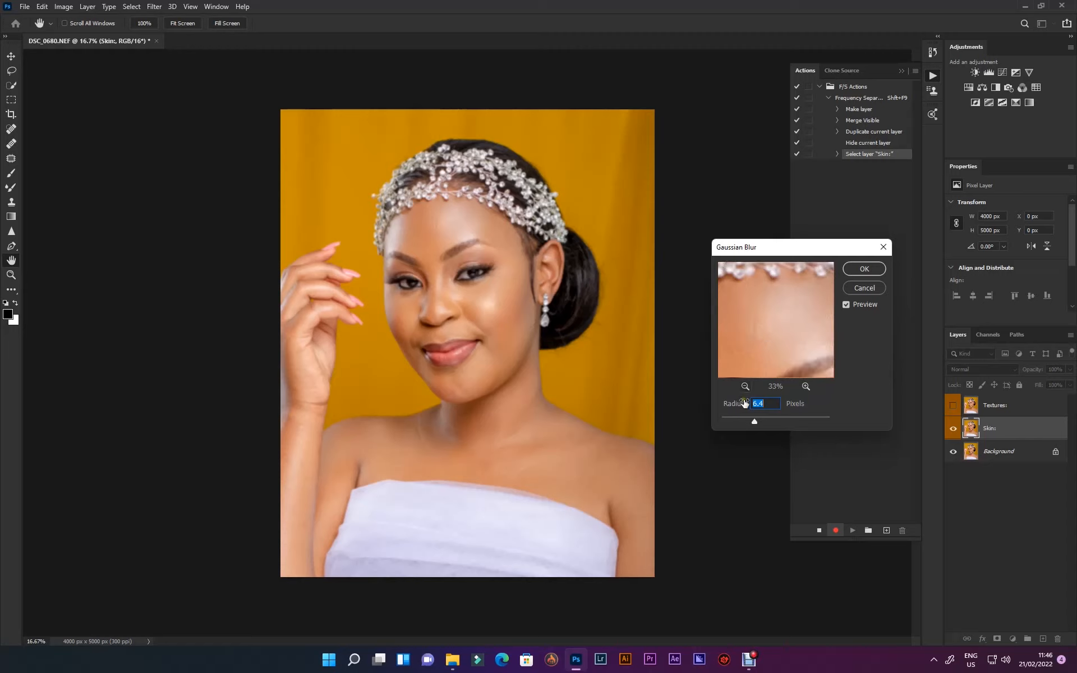
click(867, 270)
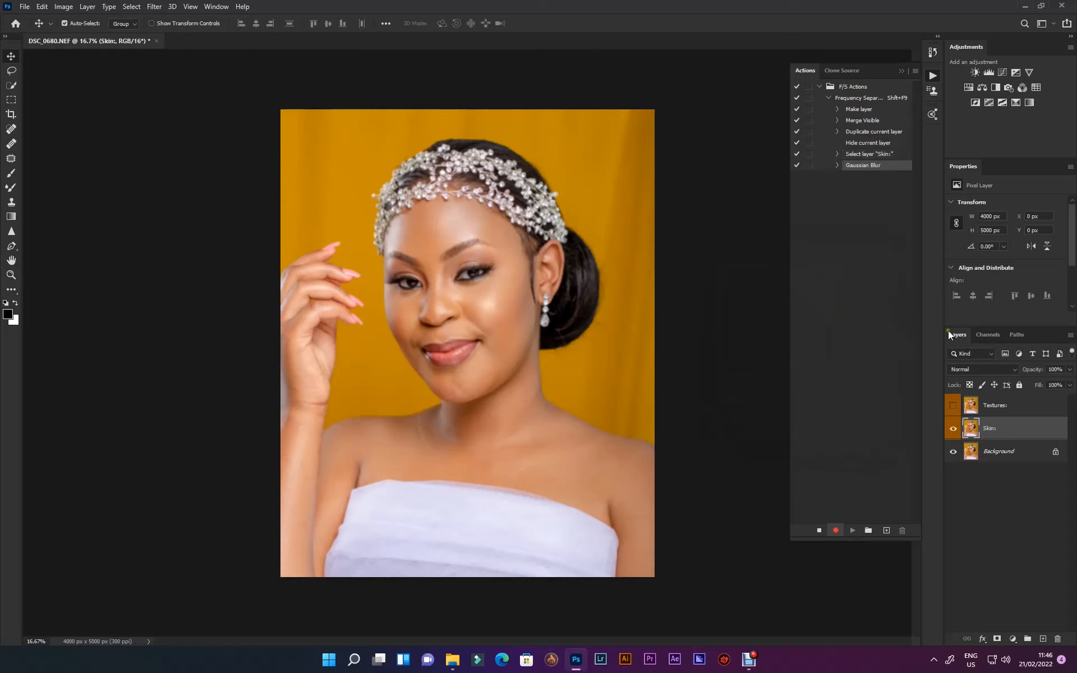
- Show and select the Textures: layer, and open Apply Image with Skin: as the source layer
click(955, 406)
click(1011, 408)
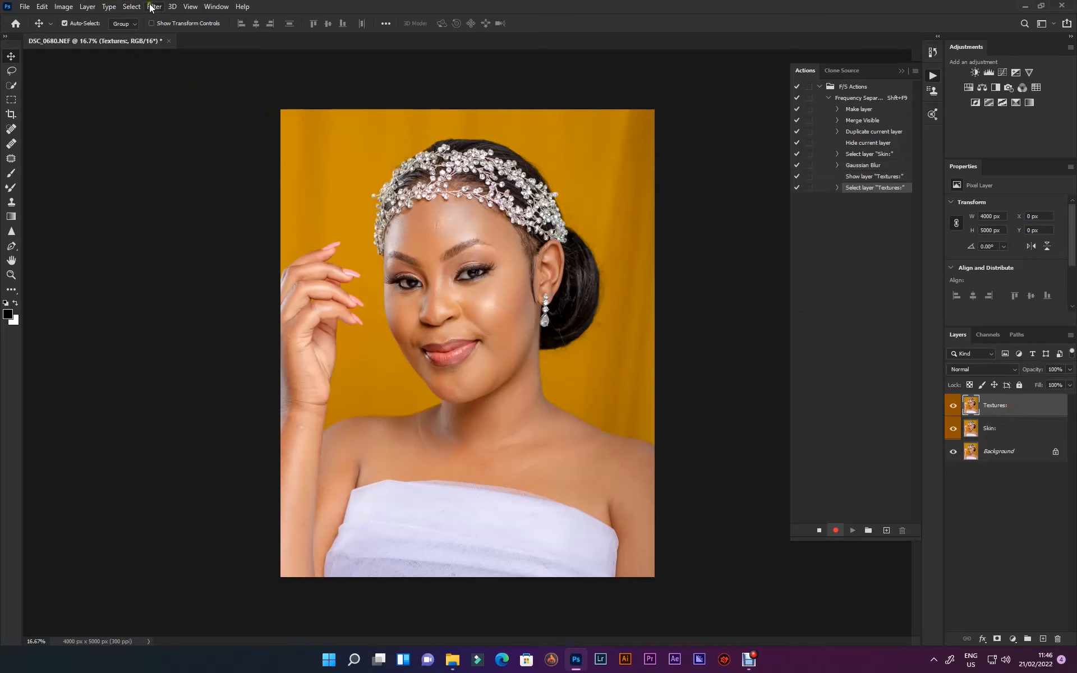
click(65, 7)
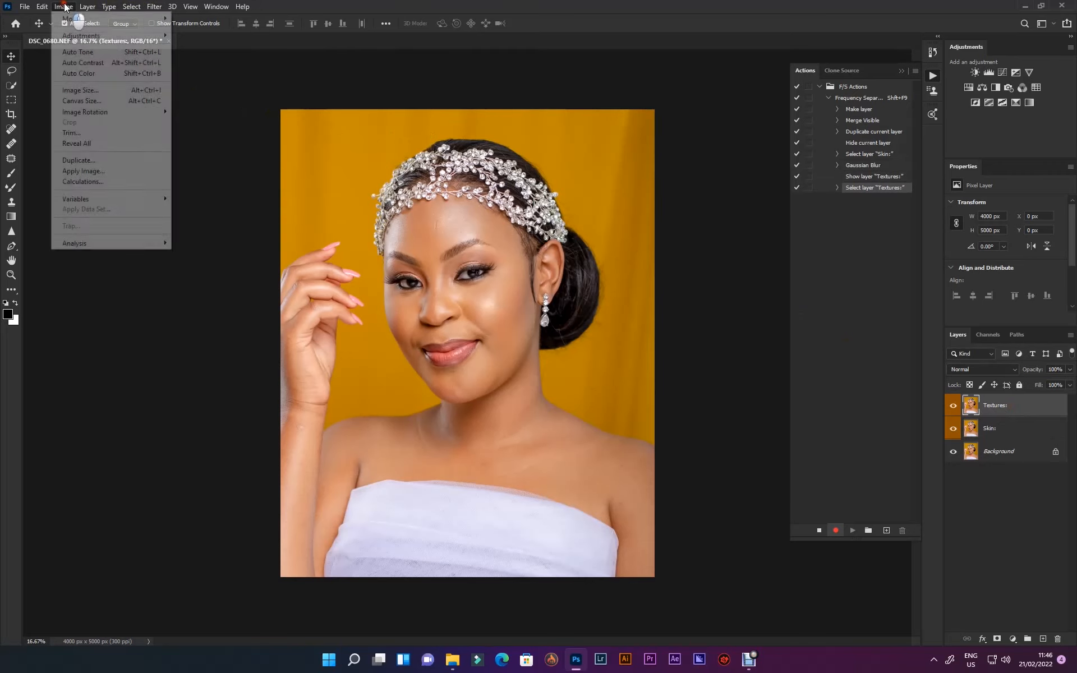
click(88, 173)
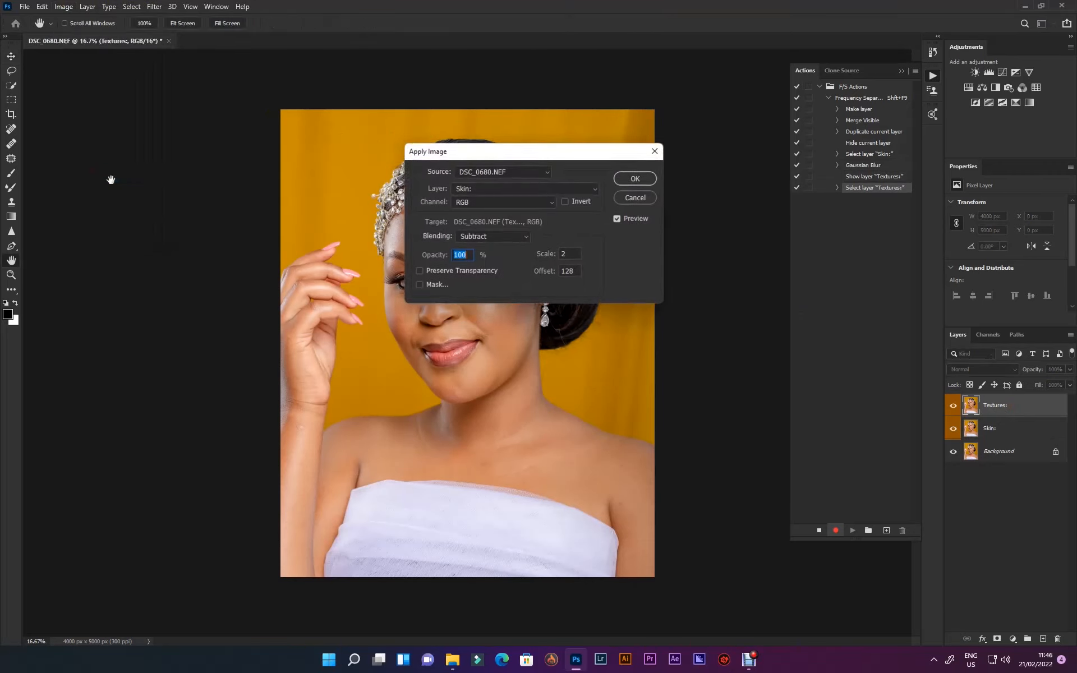
click(490, 188)
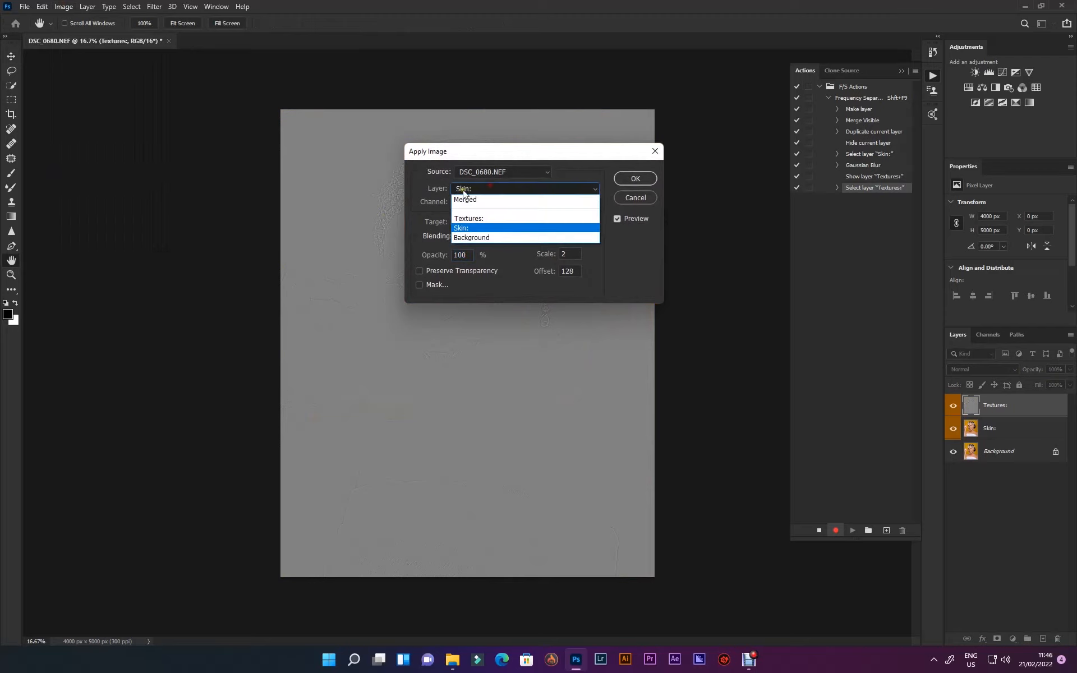
click(469, 227)
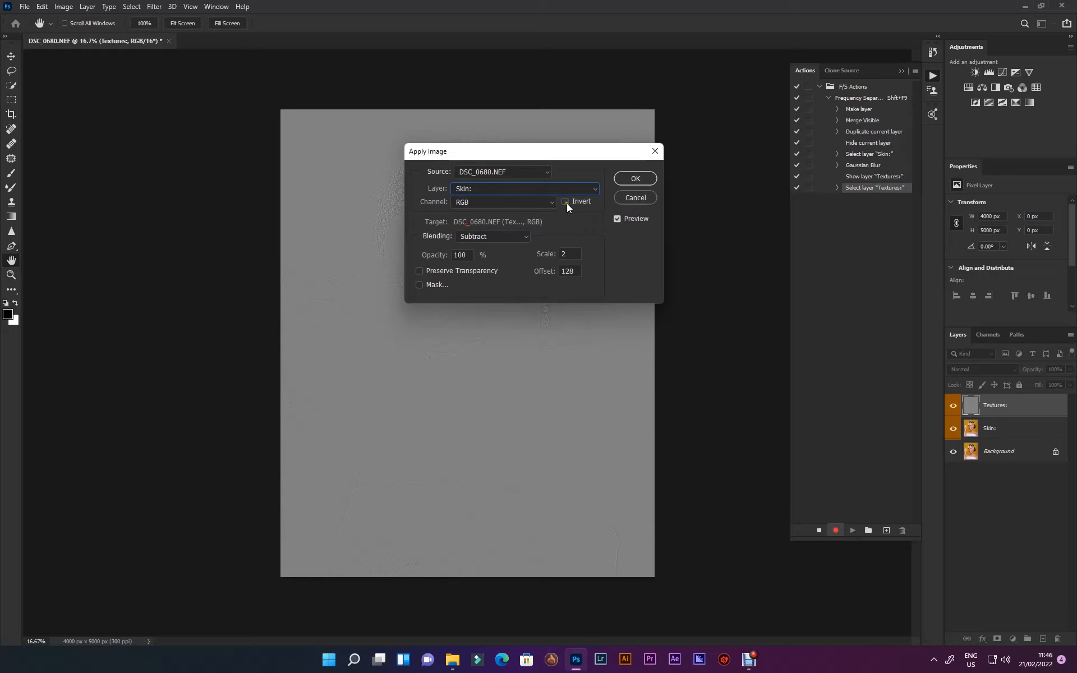
- Apply the image to the Textures: layer with Subtract blending, scale 2 and offset 128
click(486, 237)
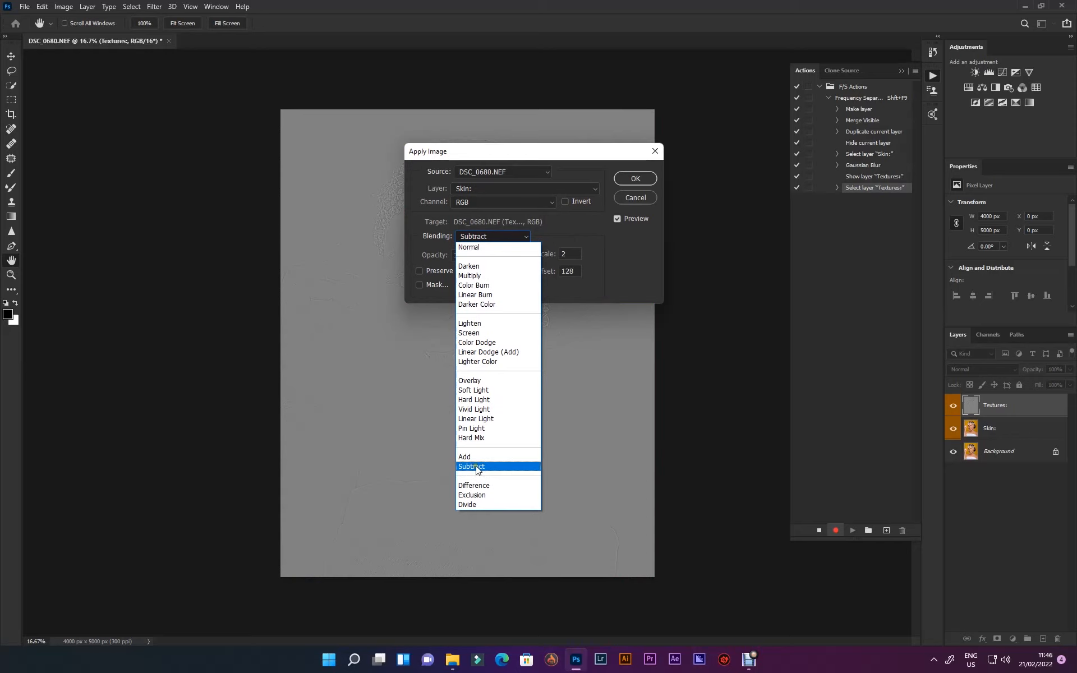
click(480, 467)
click(568, 255)
drag(569, 256, 549, 257)
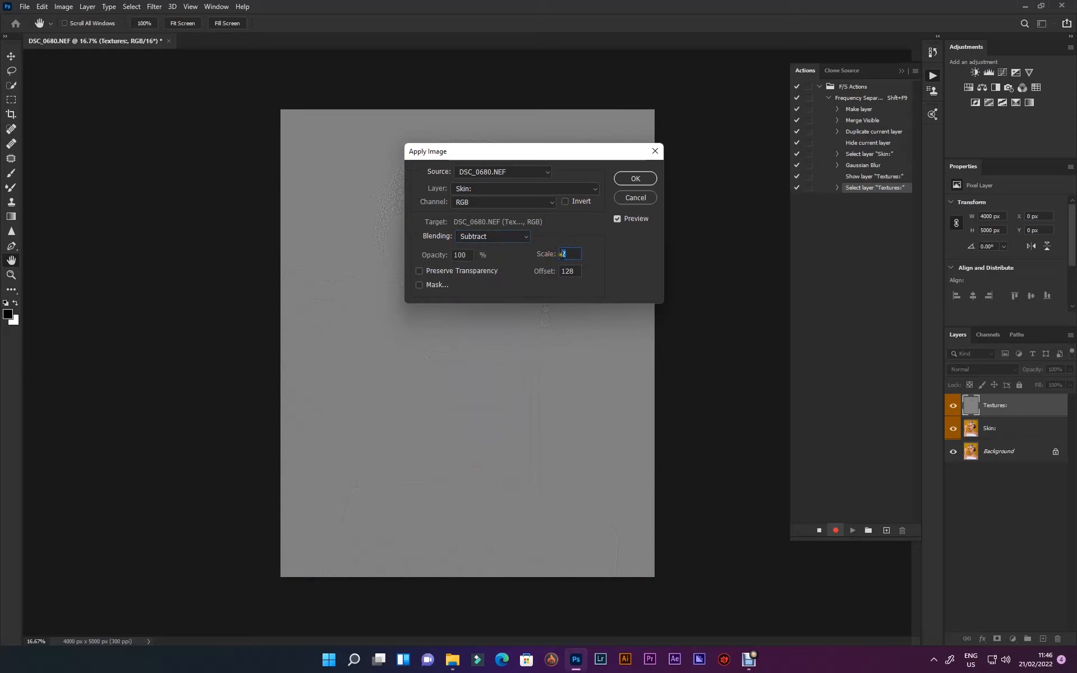
double_click(577, 275)
click(636, 178)
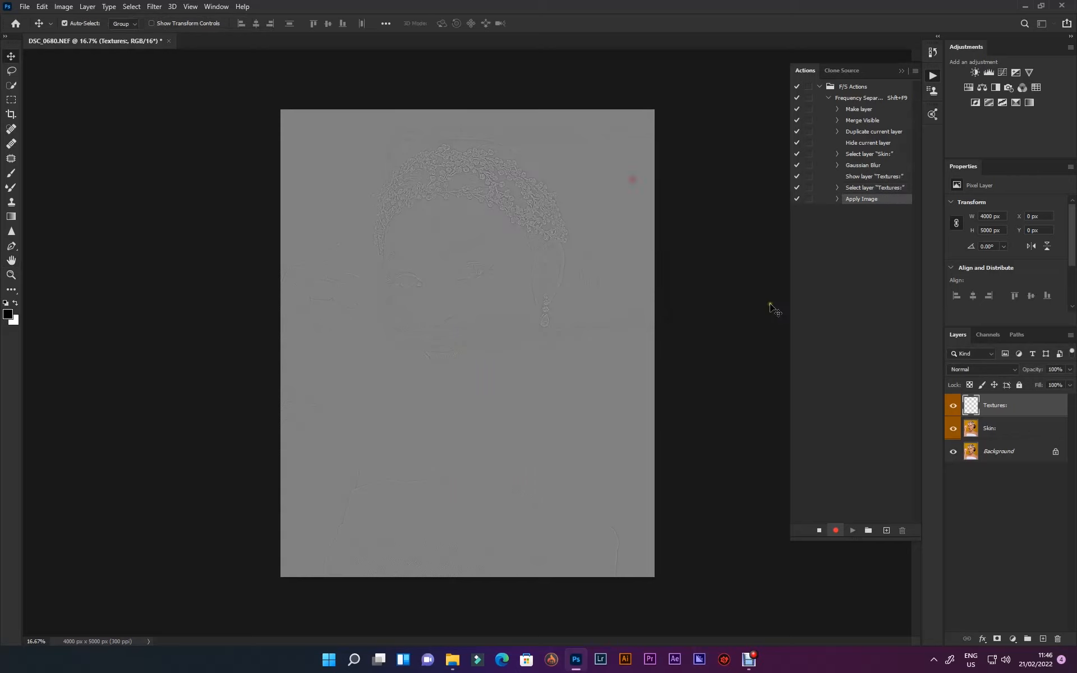
- Set the Textures: layer's blend mode to Linear Light and group it with the Skin: layer
click(968, 369)
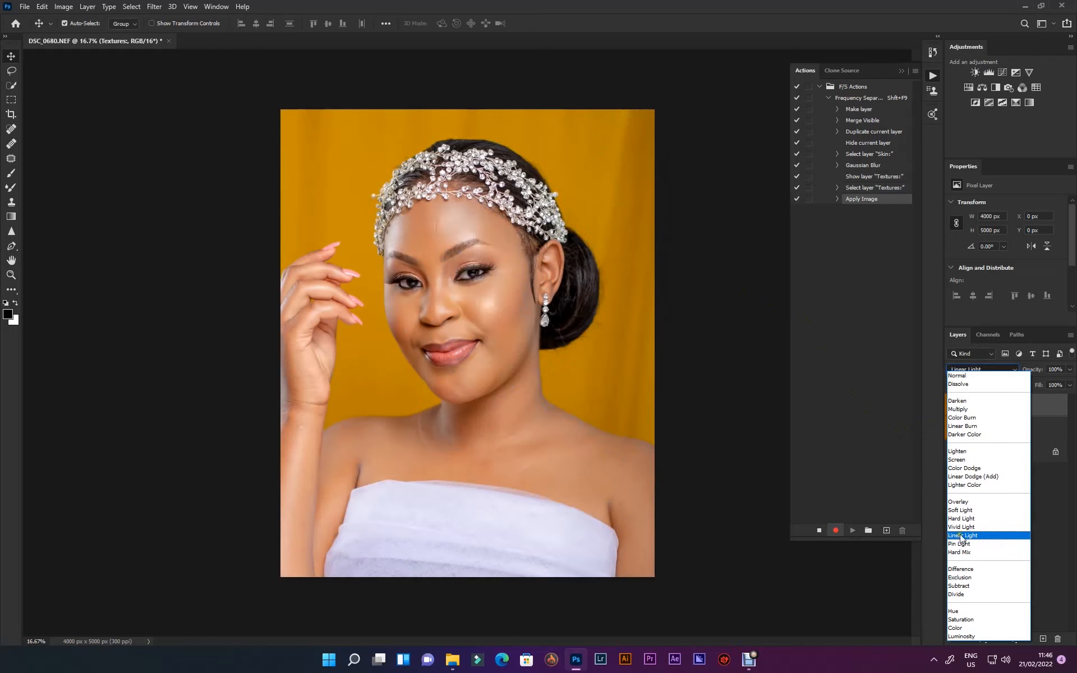
click(963, 535)
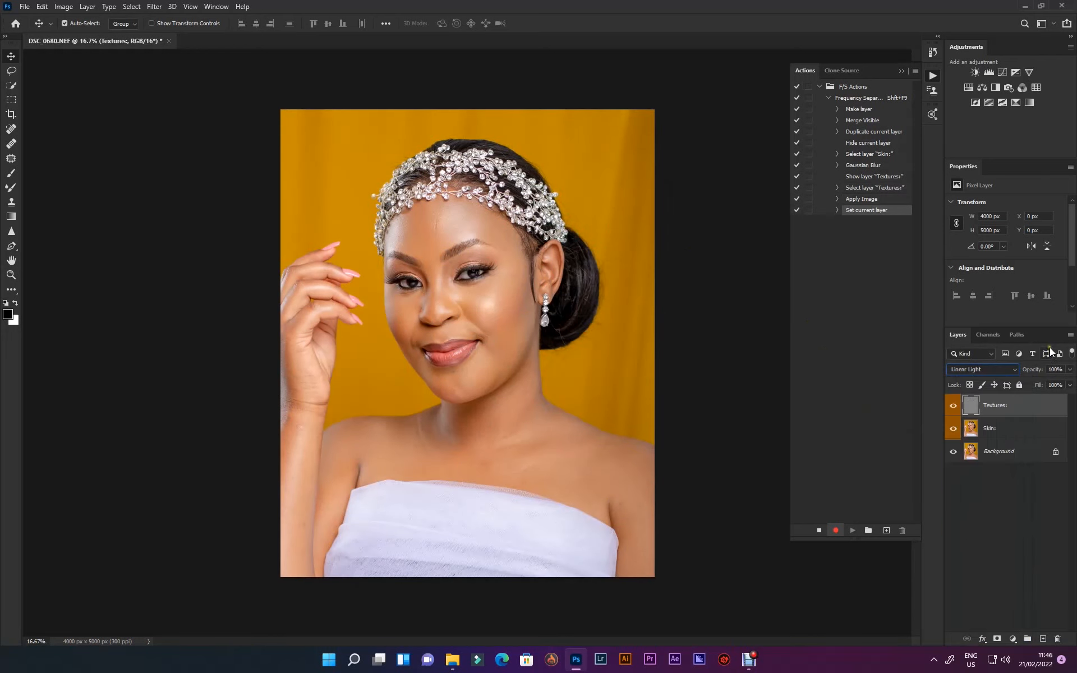
shift+click(1017, 432)
drag(1013, 433, 1030, 630)
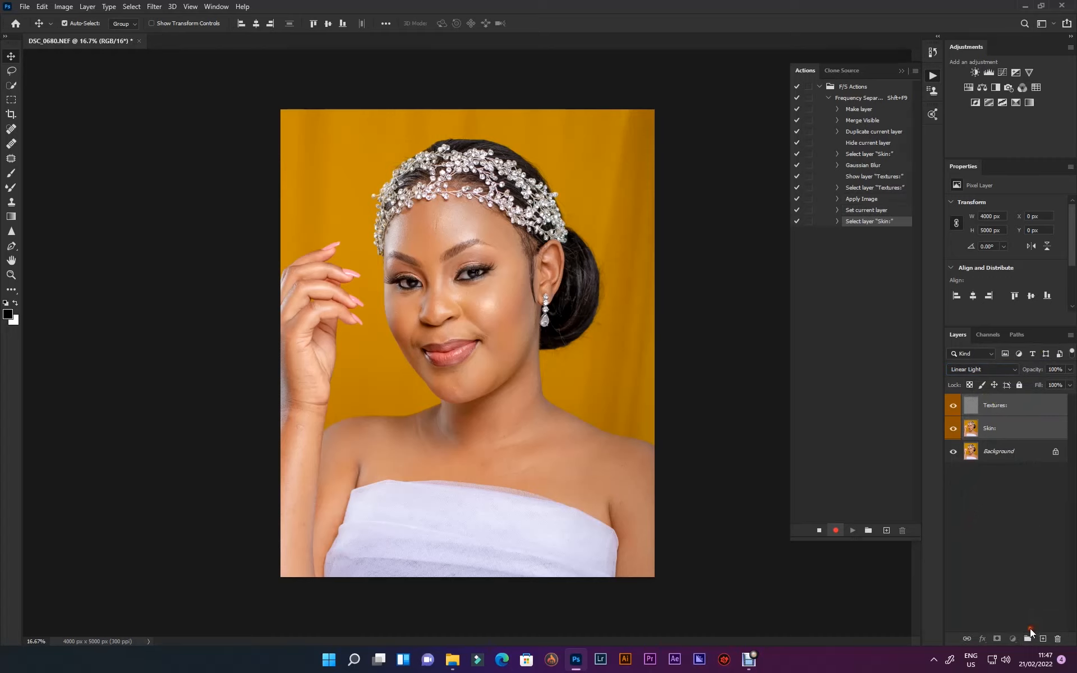
drag(1019, 428, 1029, 639)
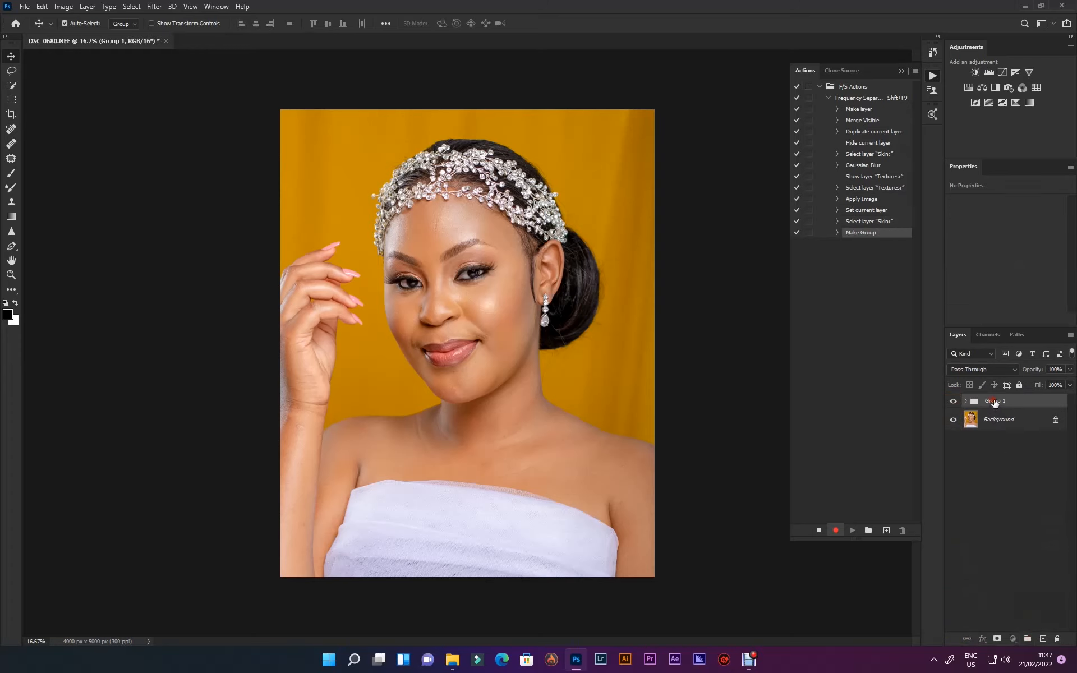
- Rename the new group as "F/S 8BIT" and turn on the dialog toggle for the action's Gaussian Blur step
double_click(994, 402)
text(F/S 8BIT)
key(Return)
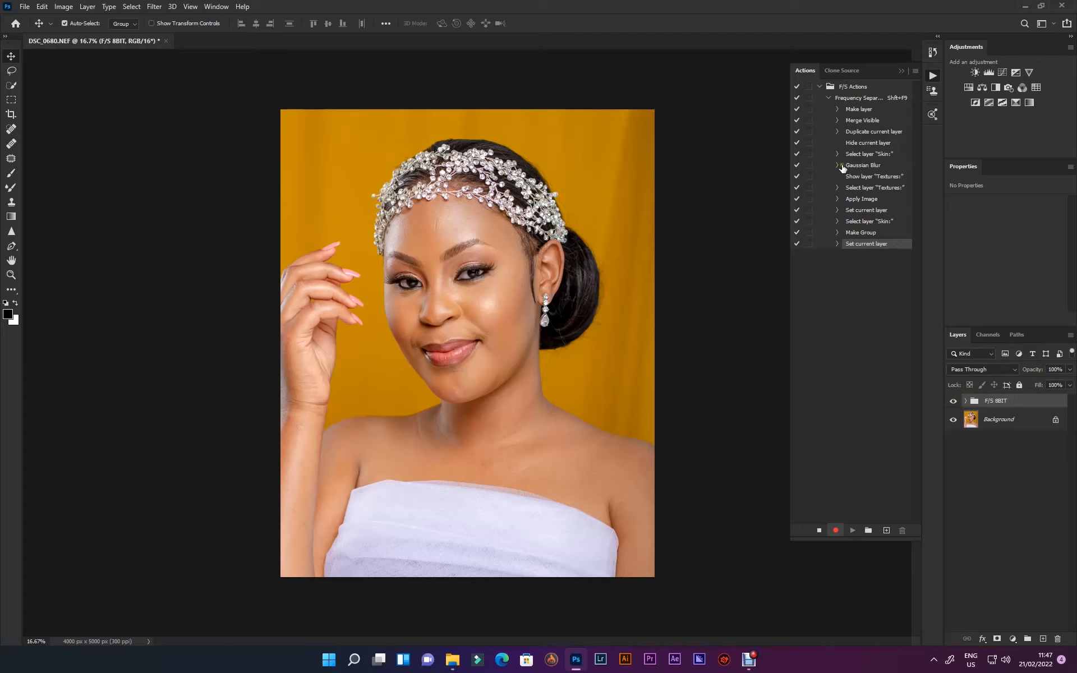
click(810, 166)
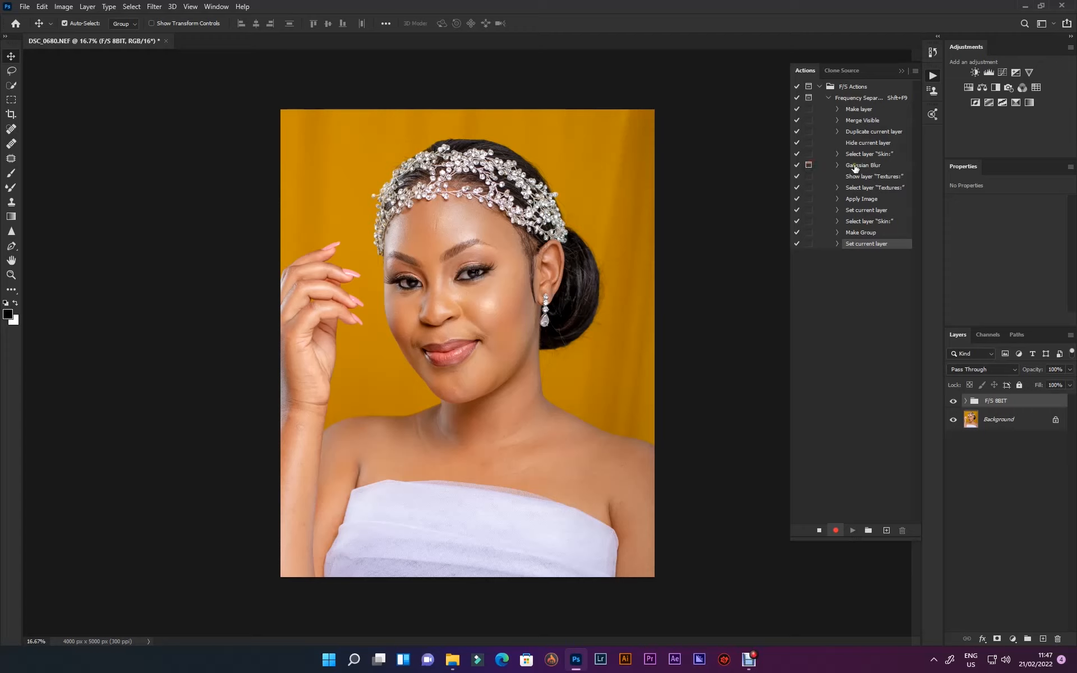
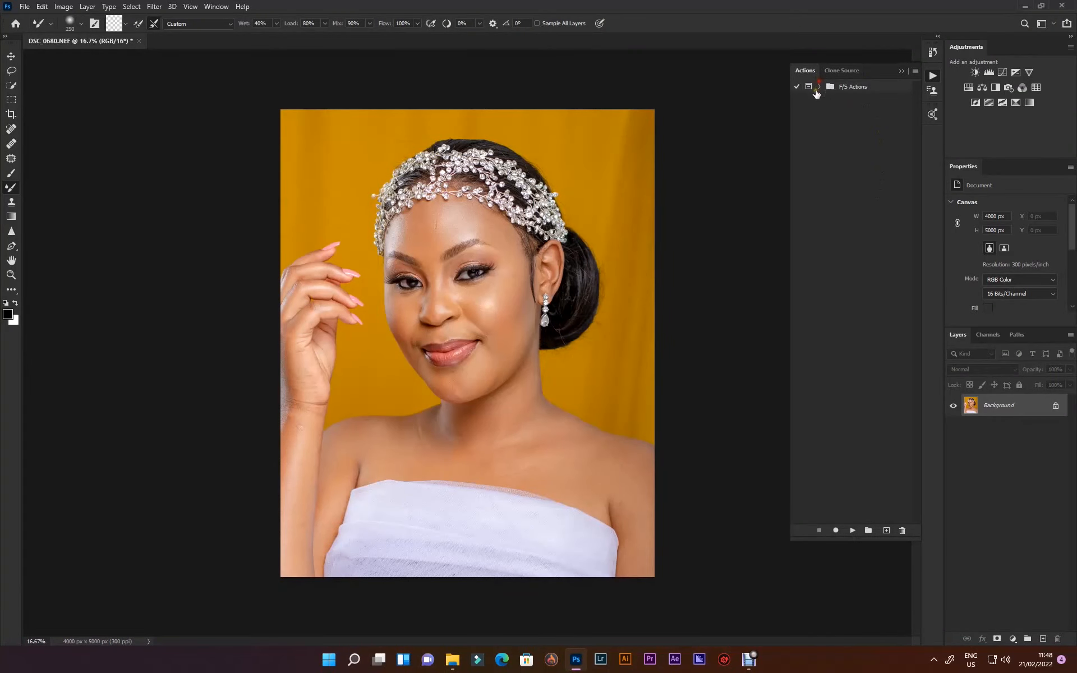
- Start recording a new action named "Frequency Separation 16bit" in the F/S Actions set
click(820, 87)
click(886, 530)
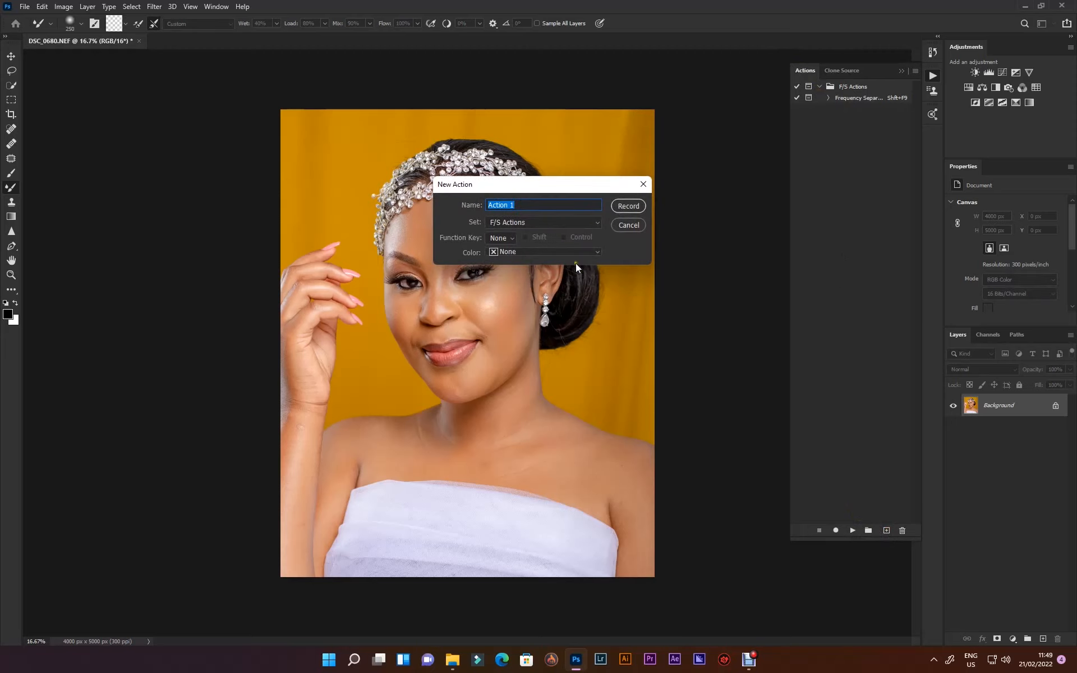
text(Frequency Separation 16bit)
click(628, 206)
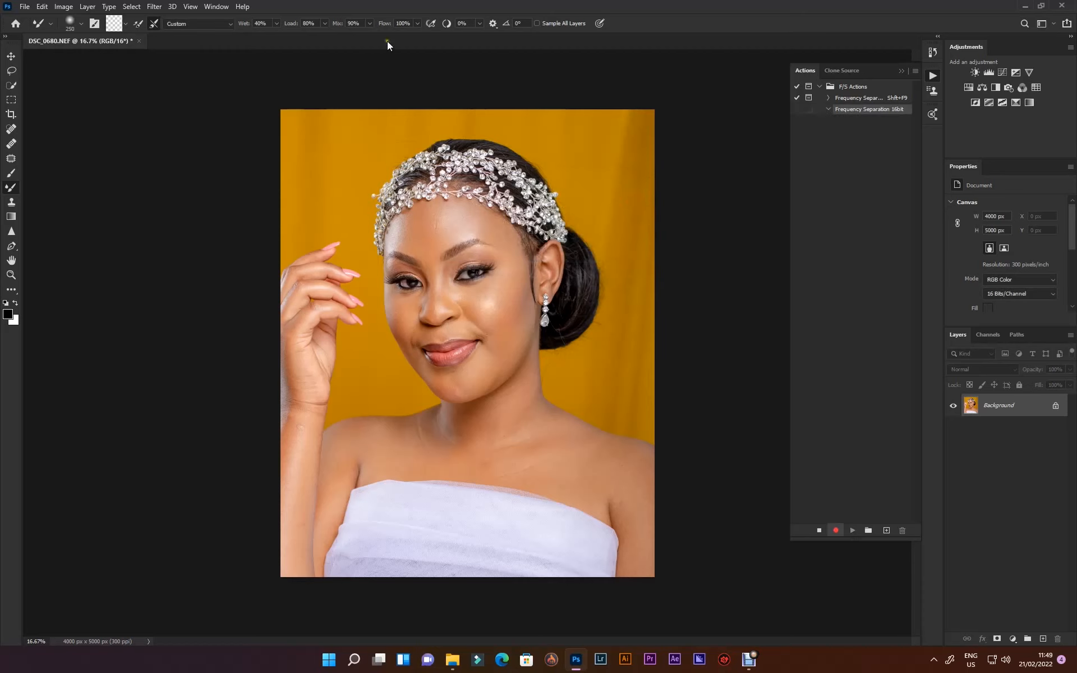
- Create a new layer named "Skin:," with the Orange color label and stamp all visible layers onto it
click(87, 7)
mouse_move(110, 8)
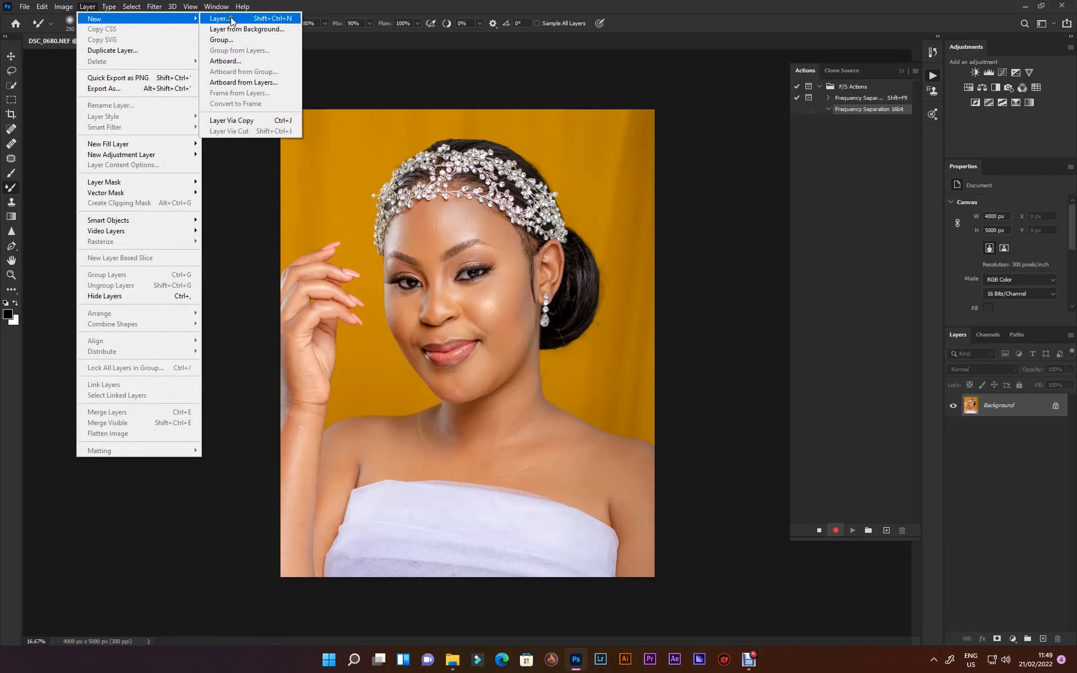
click(230, 19)
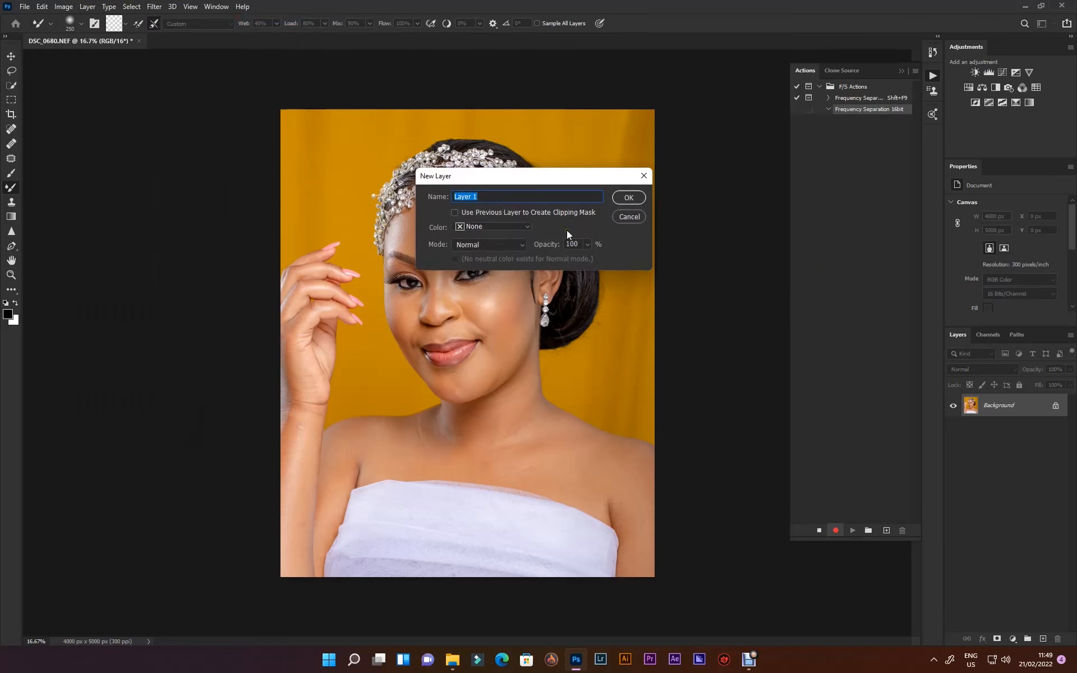
text(Skin)
text(:<)
key(BackSpace)
click(501, 225)
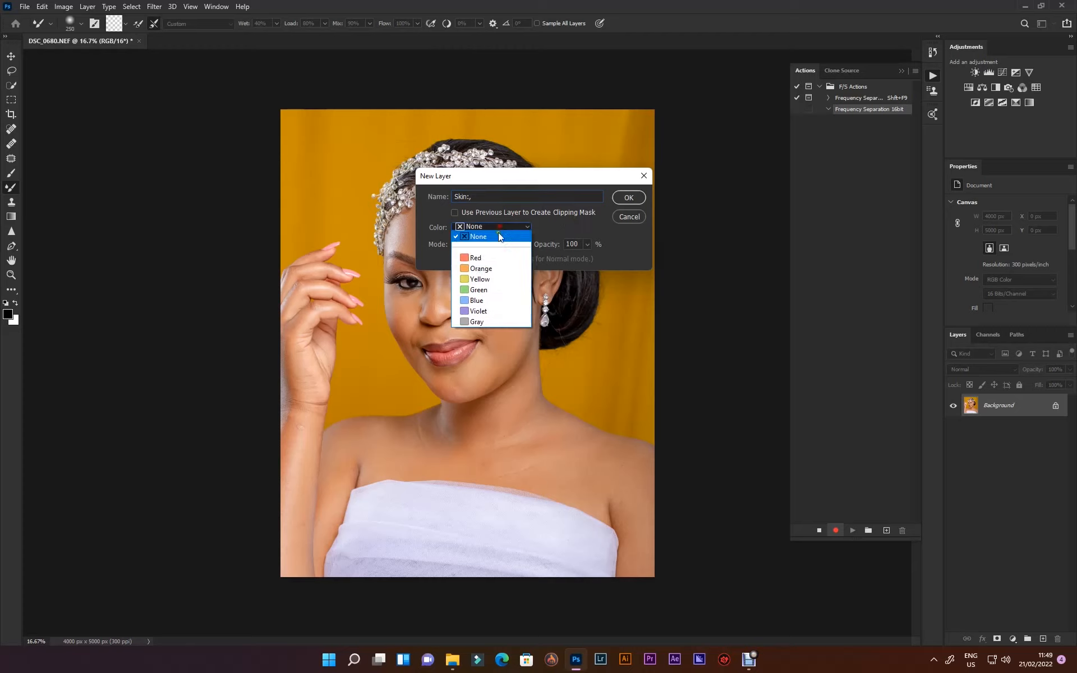
click(481, 269)
click(626, 199)
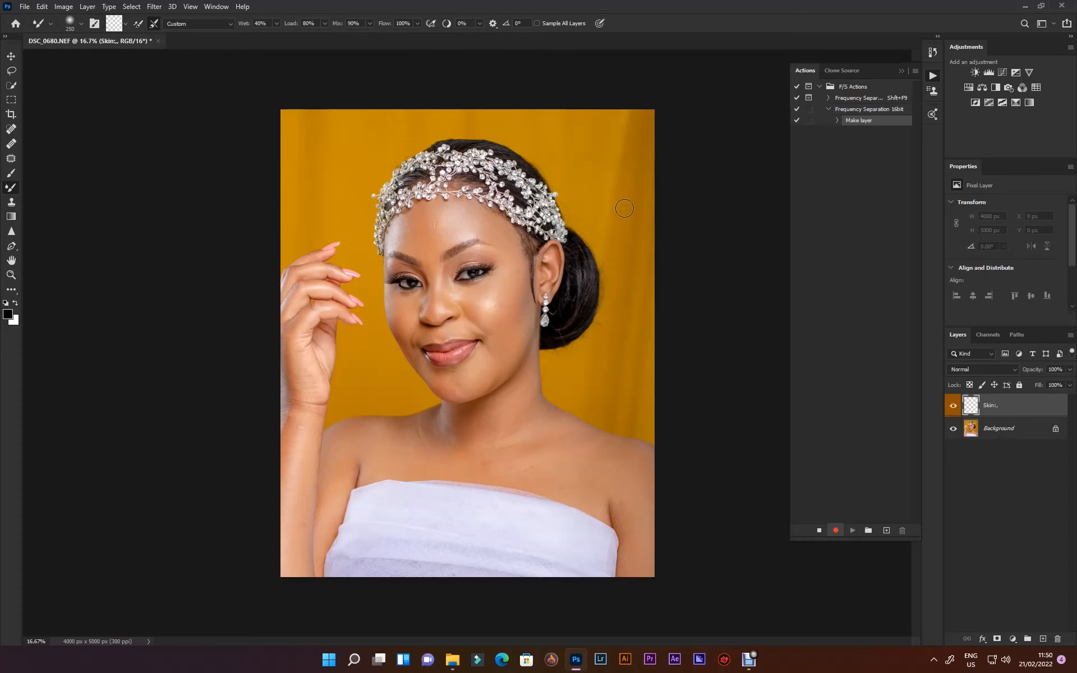
key(ctrl+shift+alt+e)
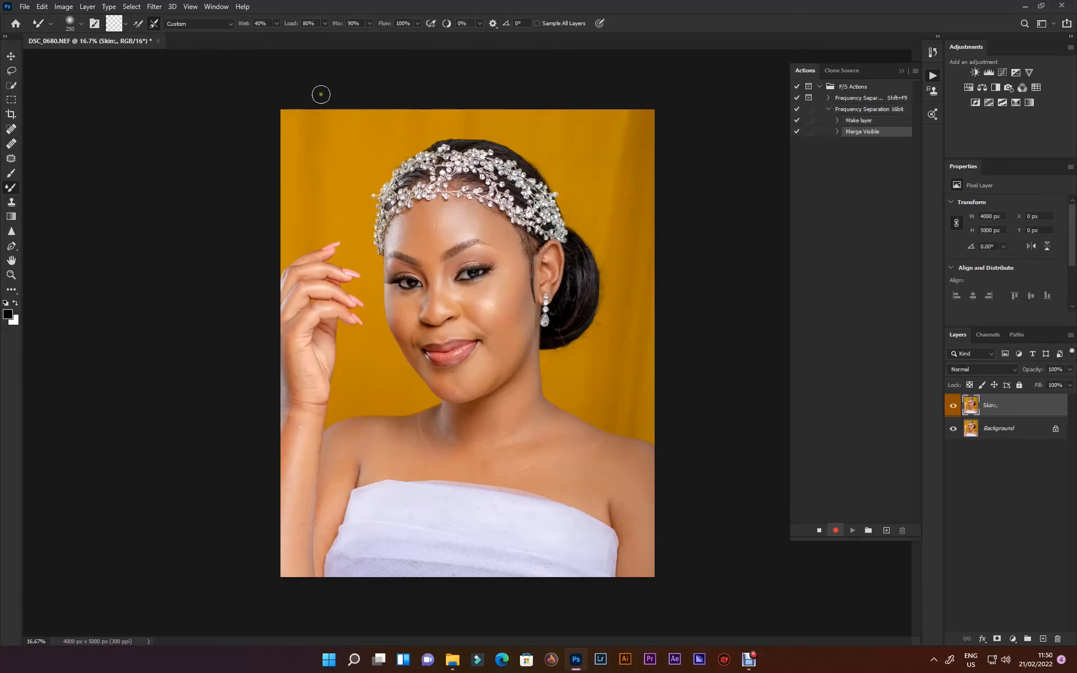
- Create a new layer named "Textures:," with the Gray color label and stamp all visible layers onto it
click(87, 8)
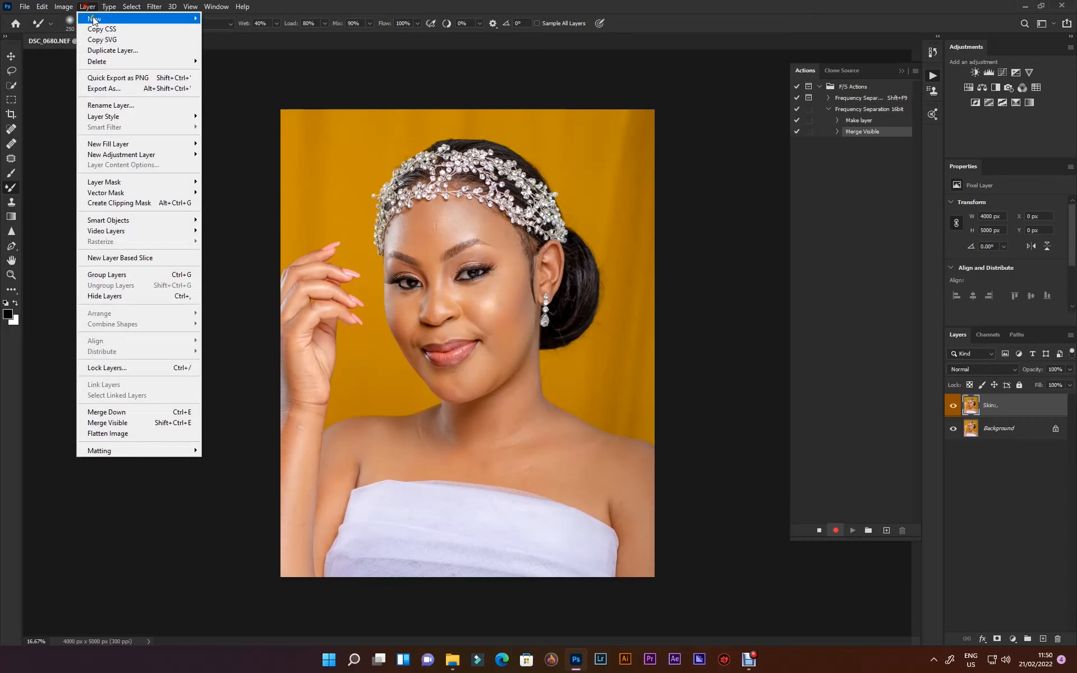
mouse_move(166, 20)
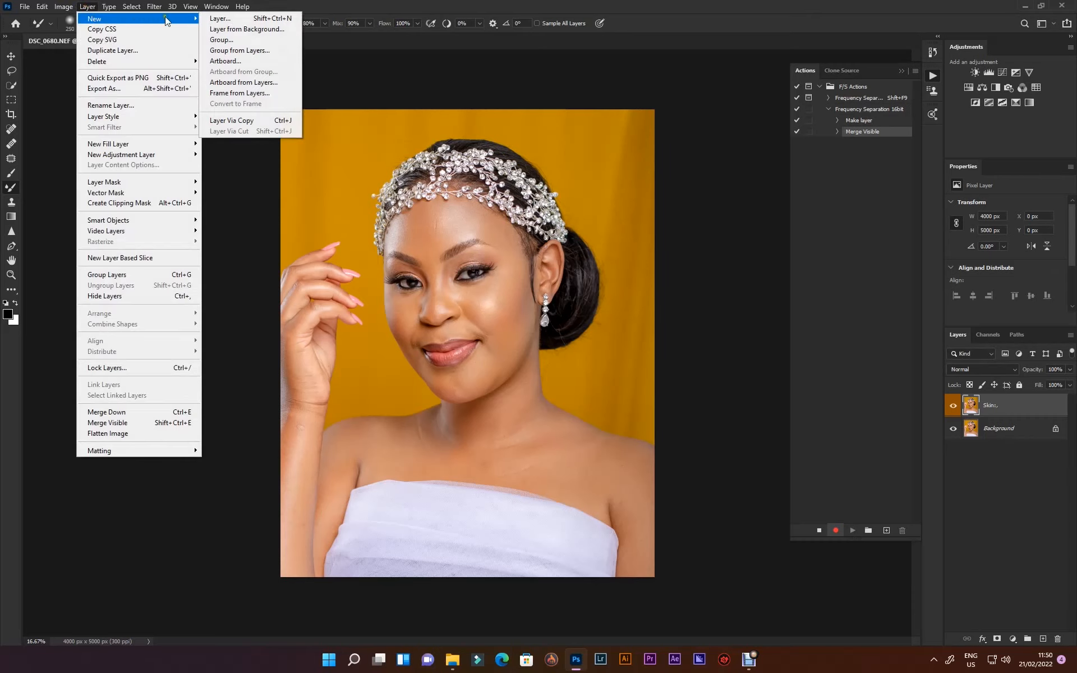
click(231, 20)
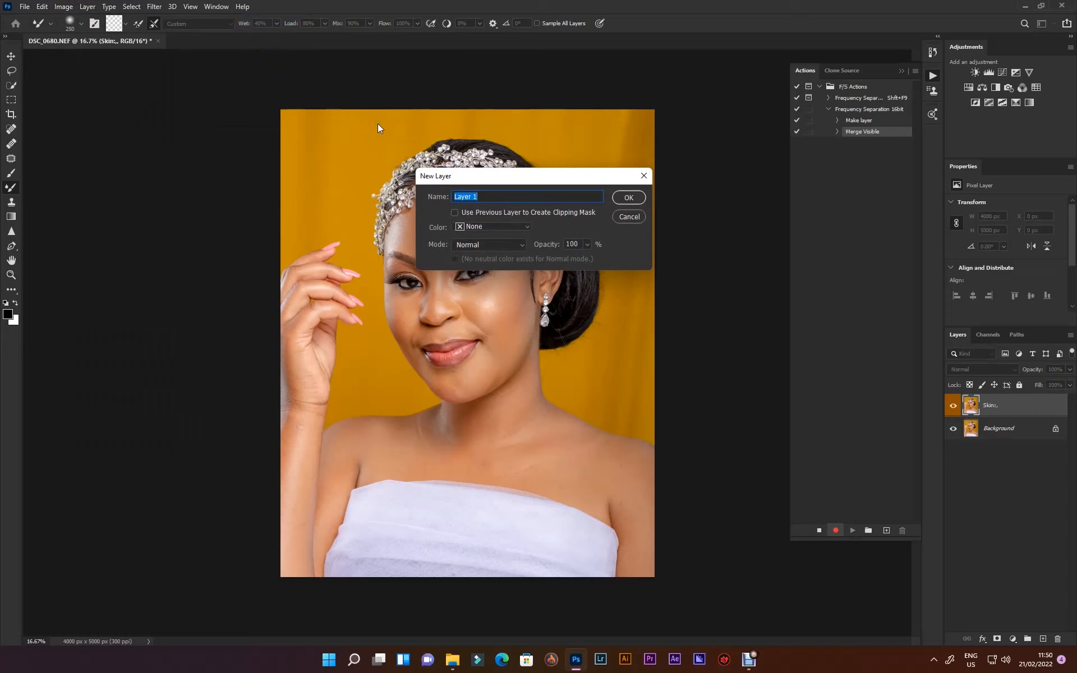
text(Textures:,)
click(481, 228)
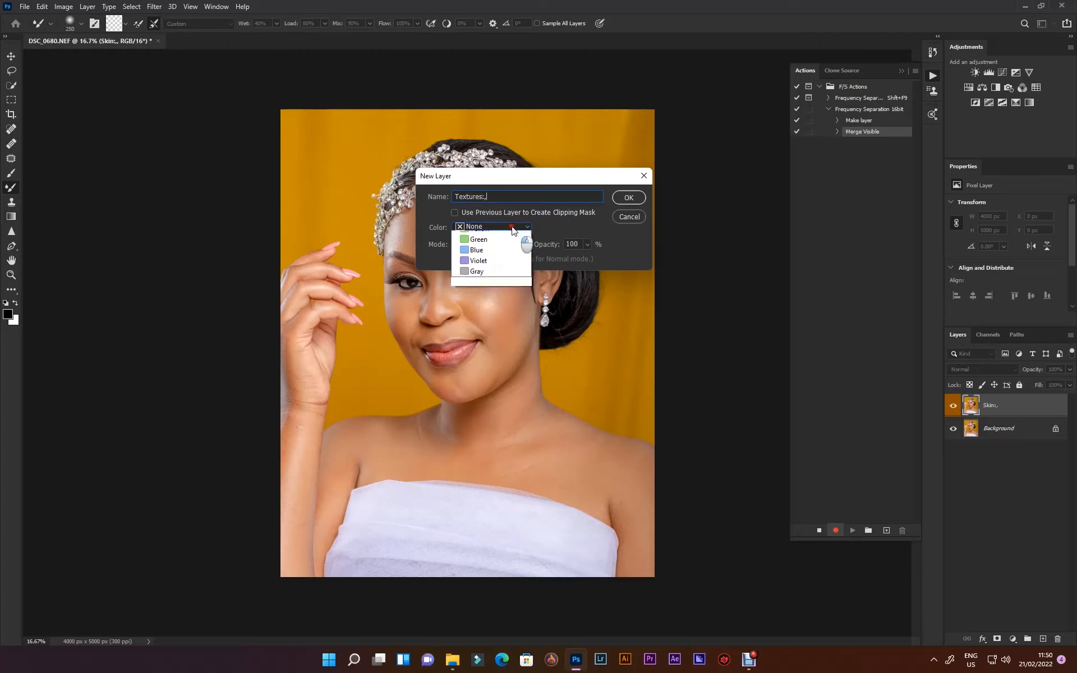
click(477, 321)
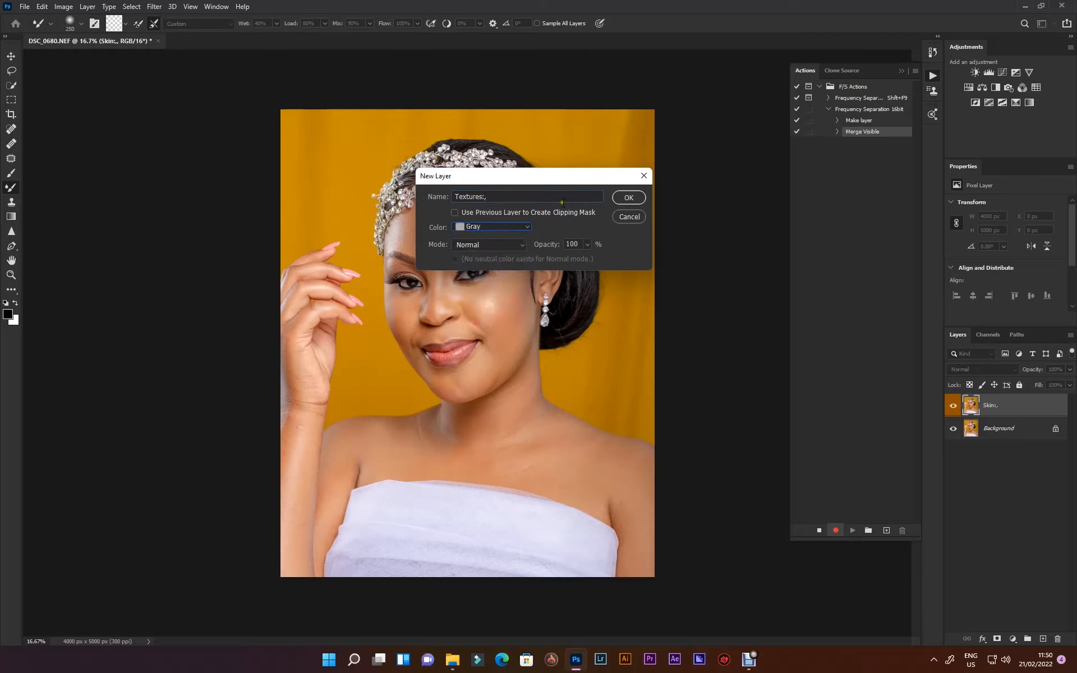
click(630, 196)
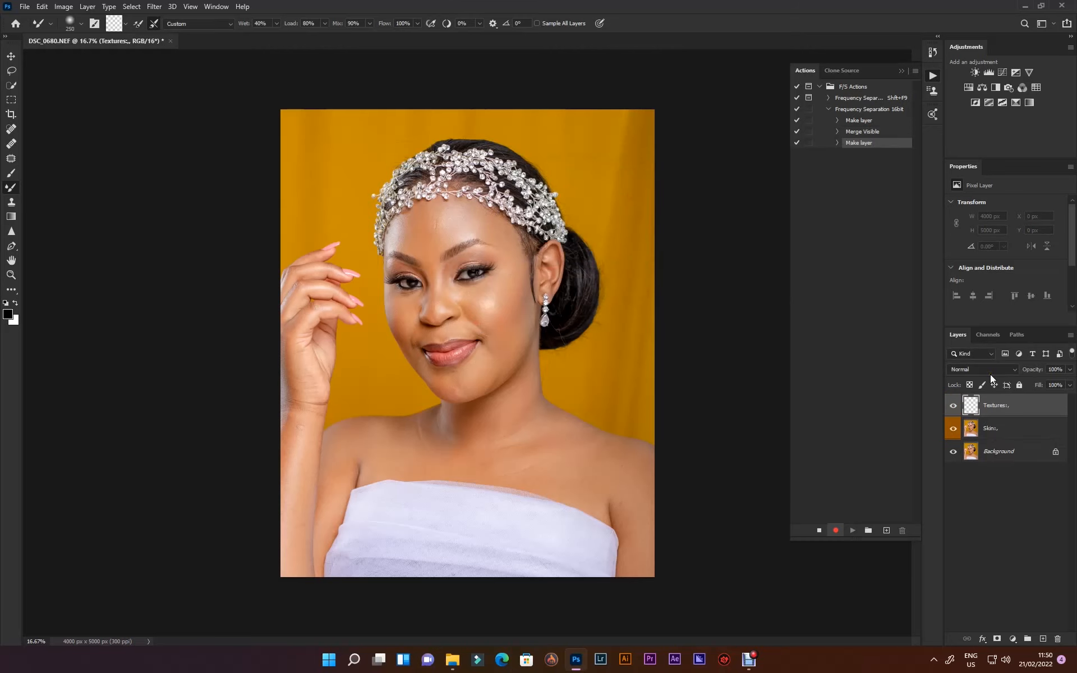
key(ctrl+shift+alt+e)
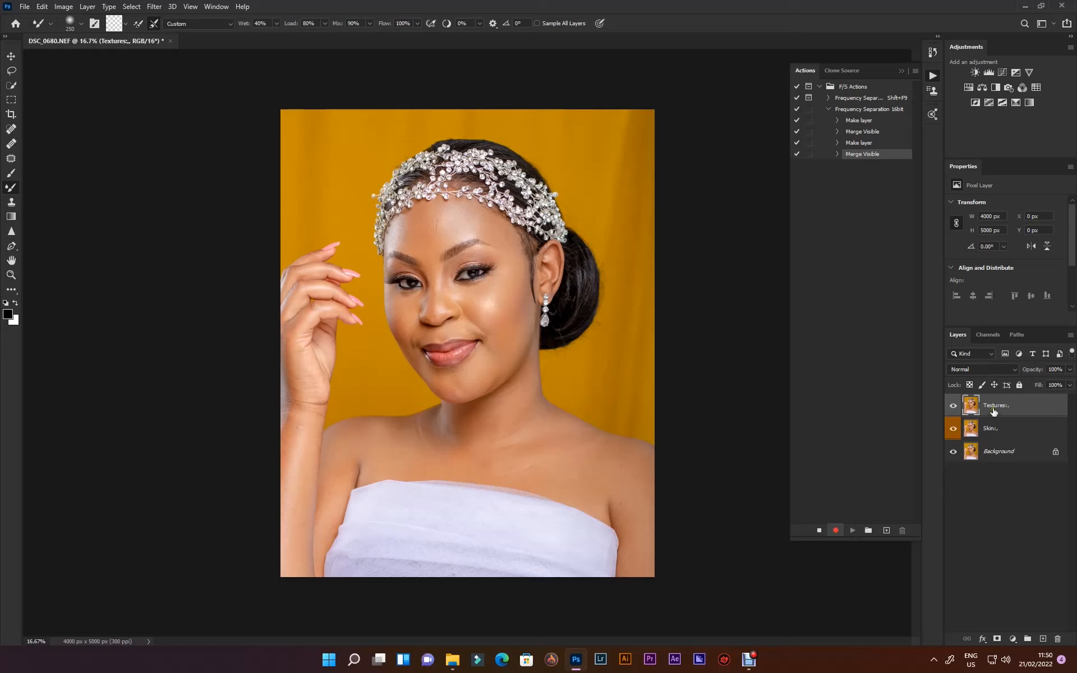
- Hide the Textures:, layer and apply a Gaussian Blur with a radius of 6 pixels to the Skin:, layer
click(953, 406)
click(979, 434)
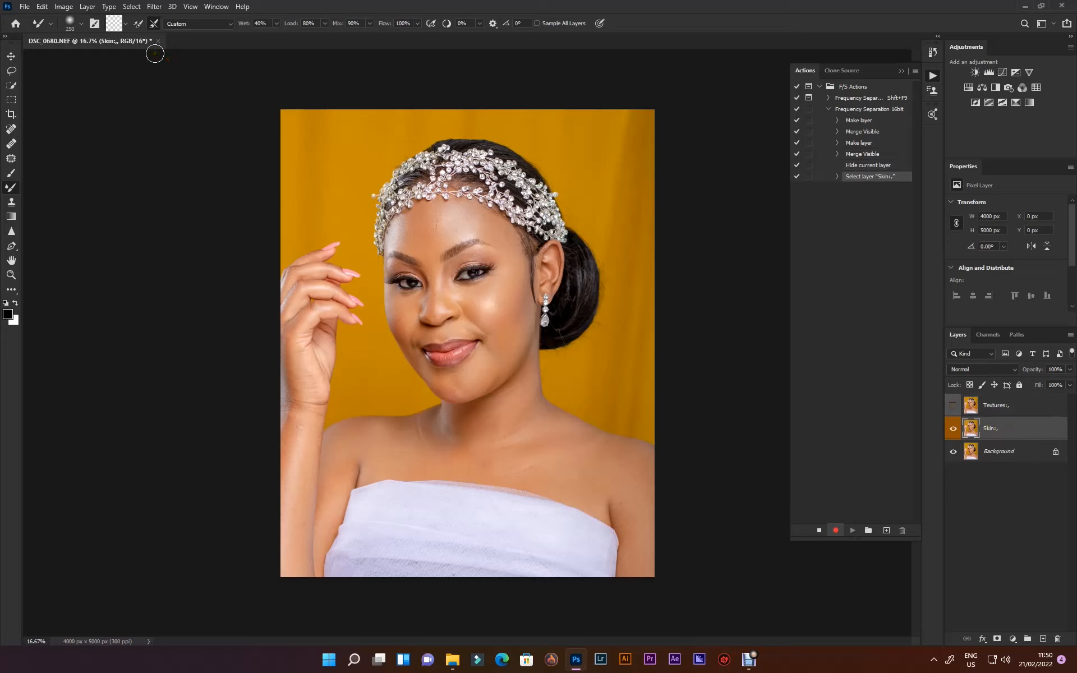
click(154, 7)
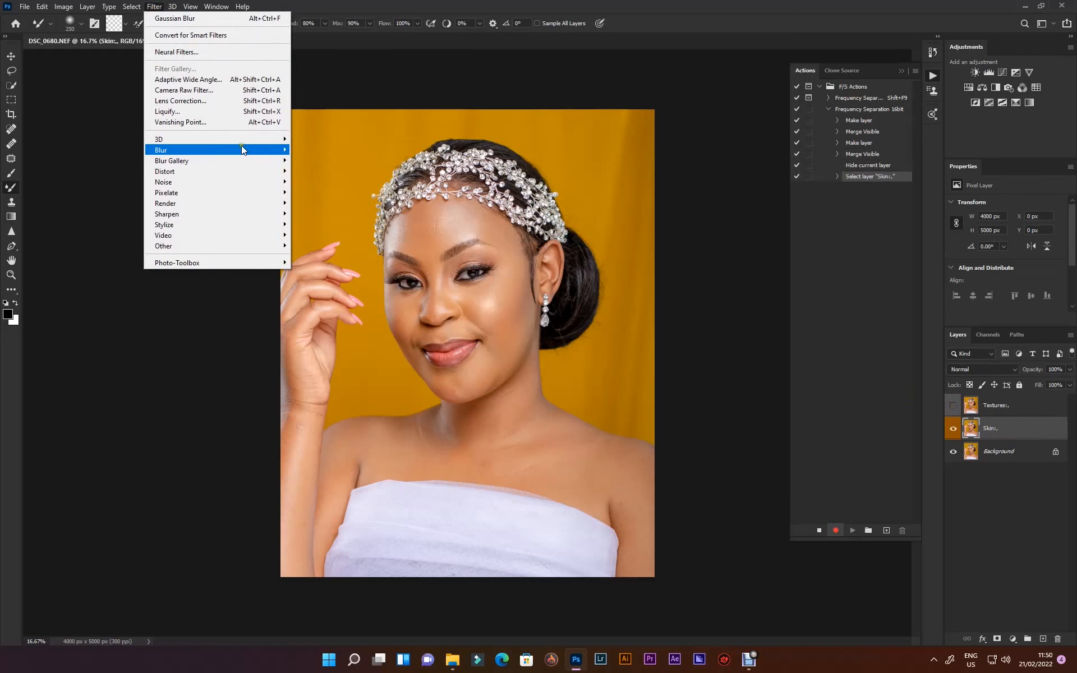
mouse_move(241, 149)
click(334, 195)
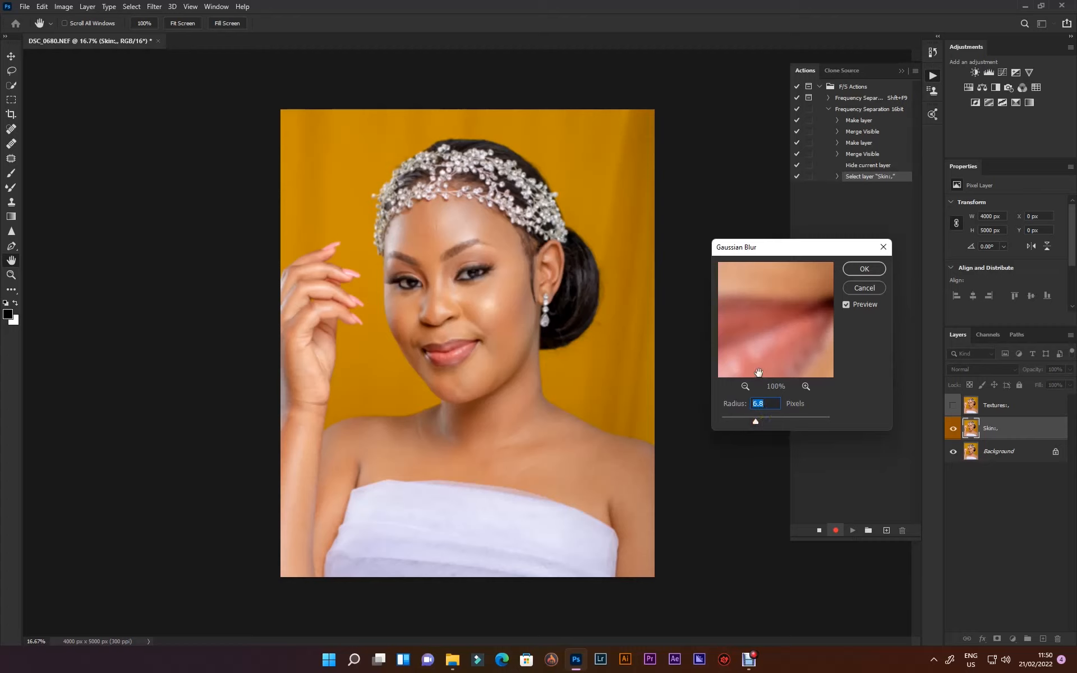
text(6)
click(865, 268)
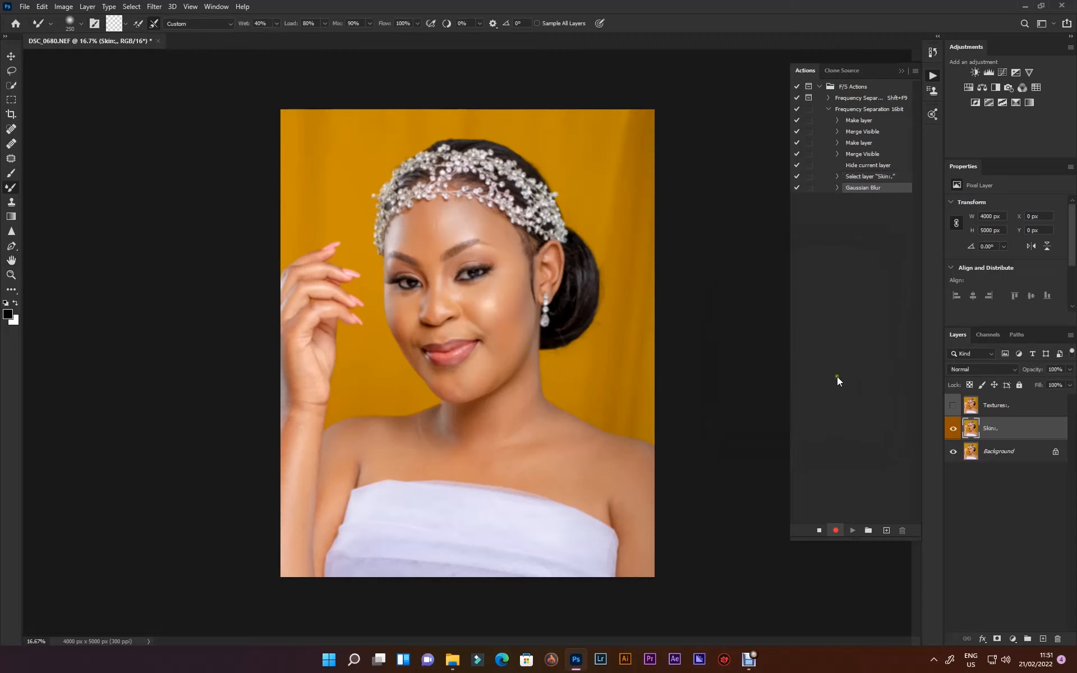
- Select and show the Textures:, layer, and open Apply Image with Skin:, as the source layer
click(1009, 406)
click(953, 405)
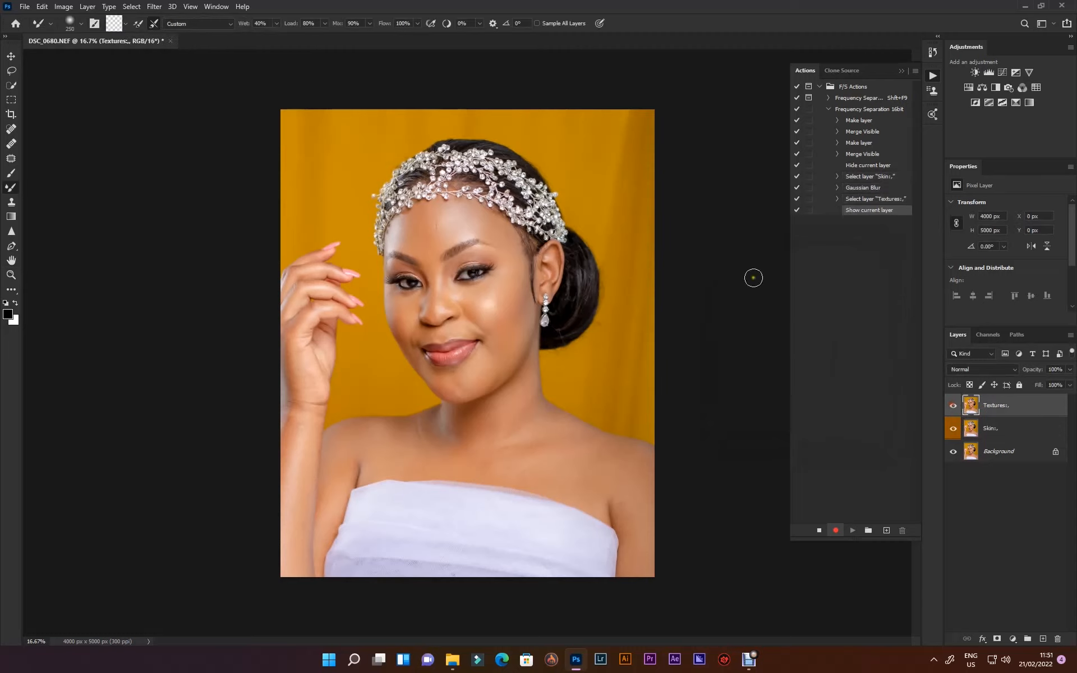
click(63, 7)
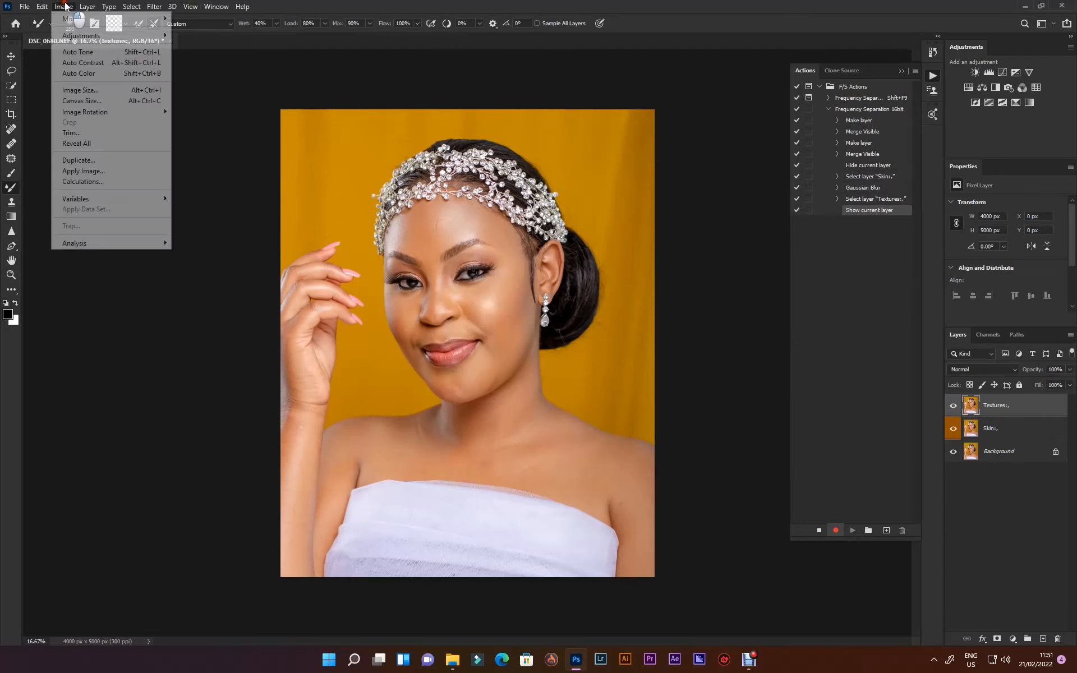
click(88, 174)
click(486, 189)
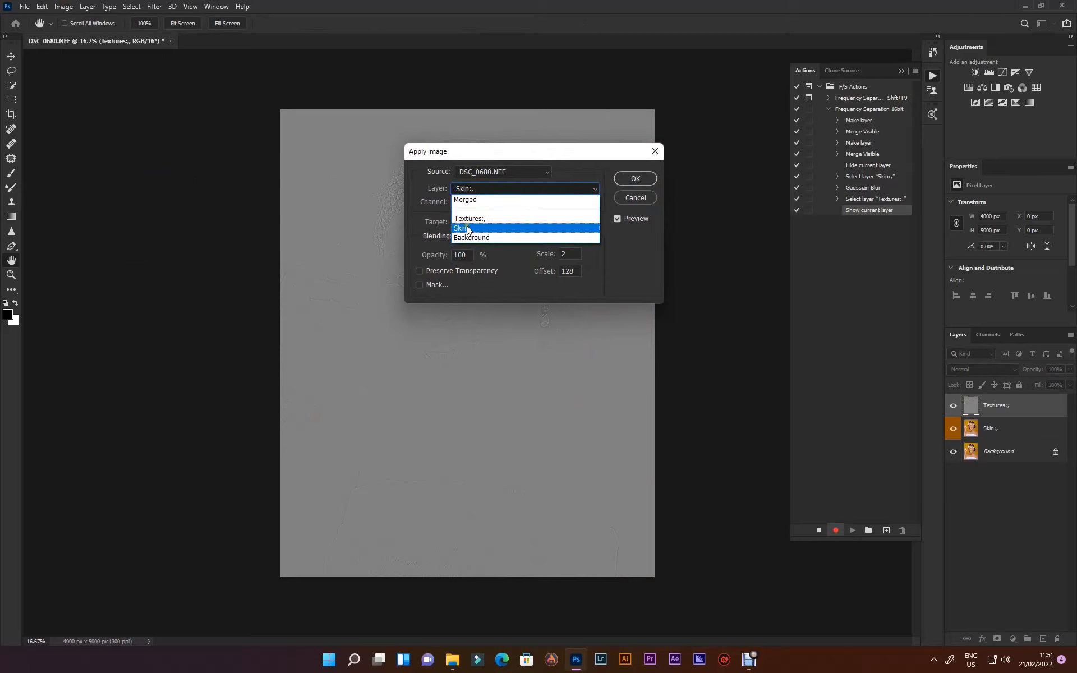
click(479, 228)
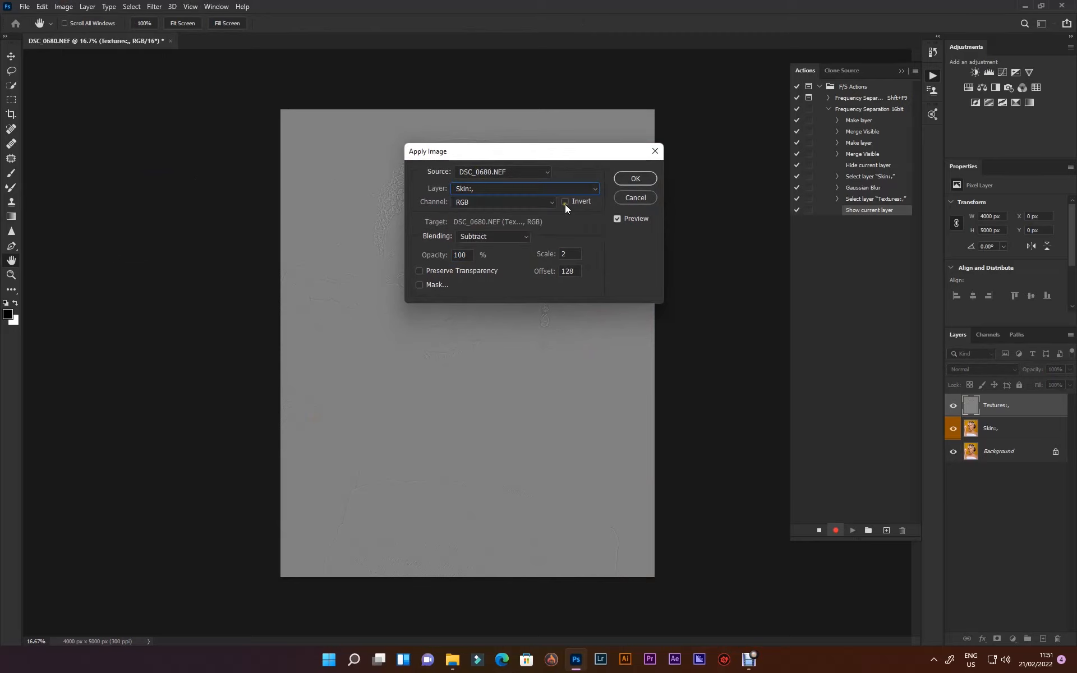
- Apply the inverted image with Add blending, scale 2 and offset 0, and set the Textures:, layer to Linear Light
click(565, 202)
click(494, 236)
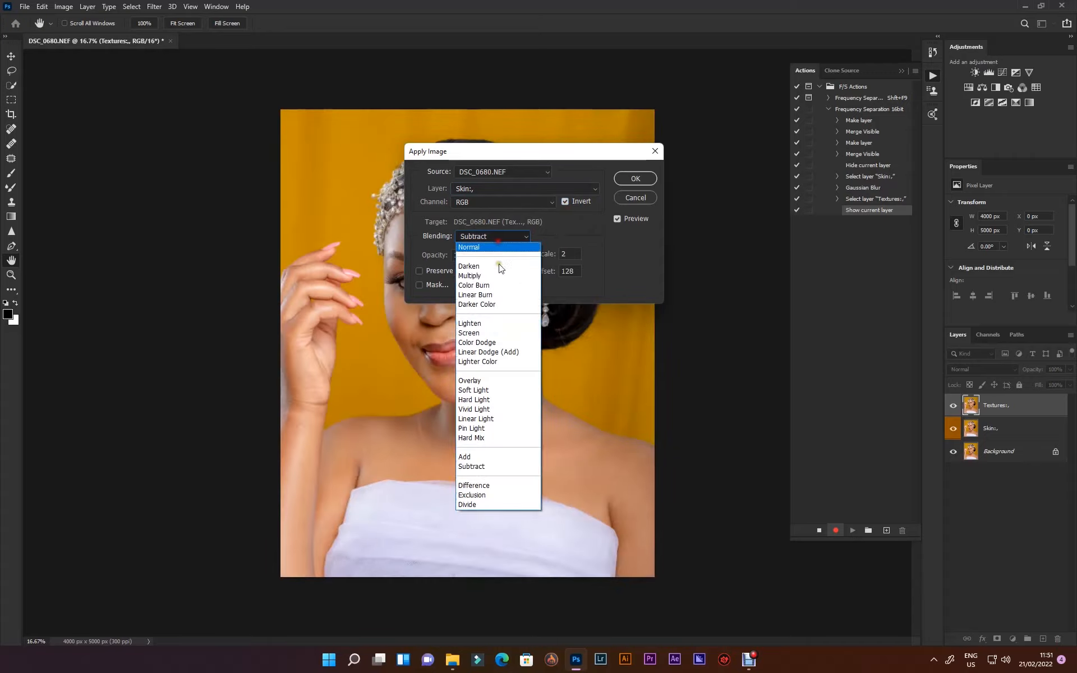
click(481, 458)
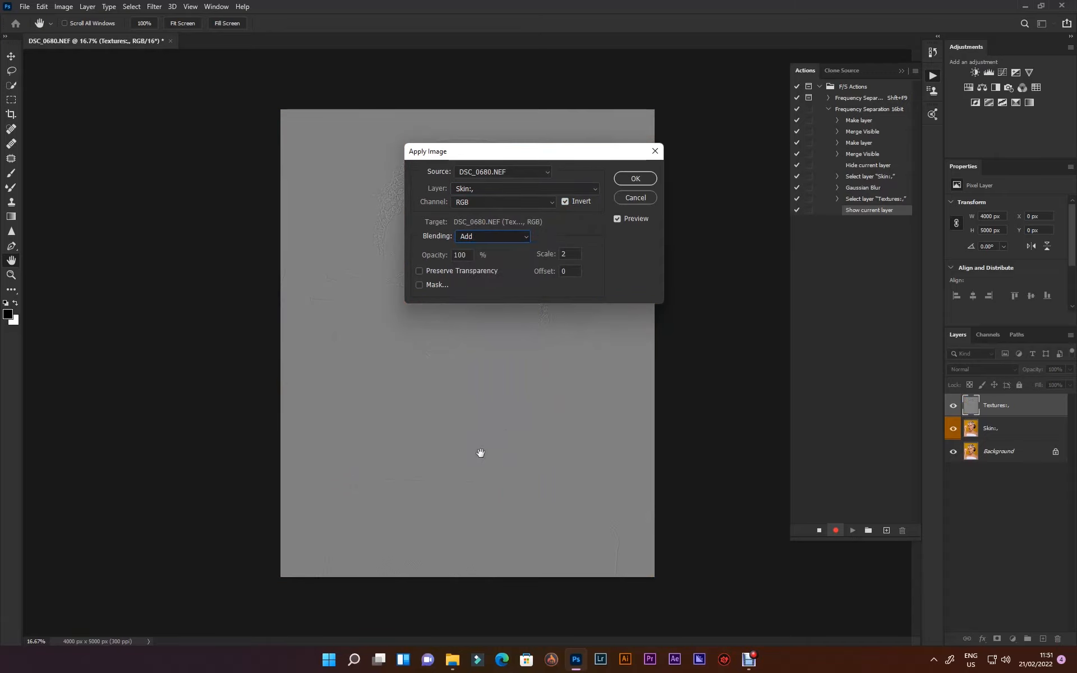
double_click(561, 254)
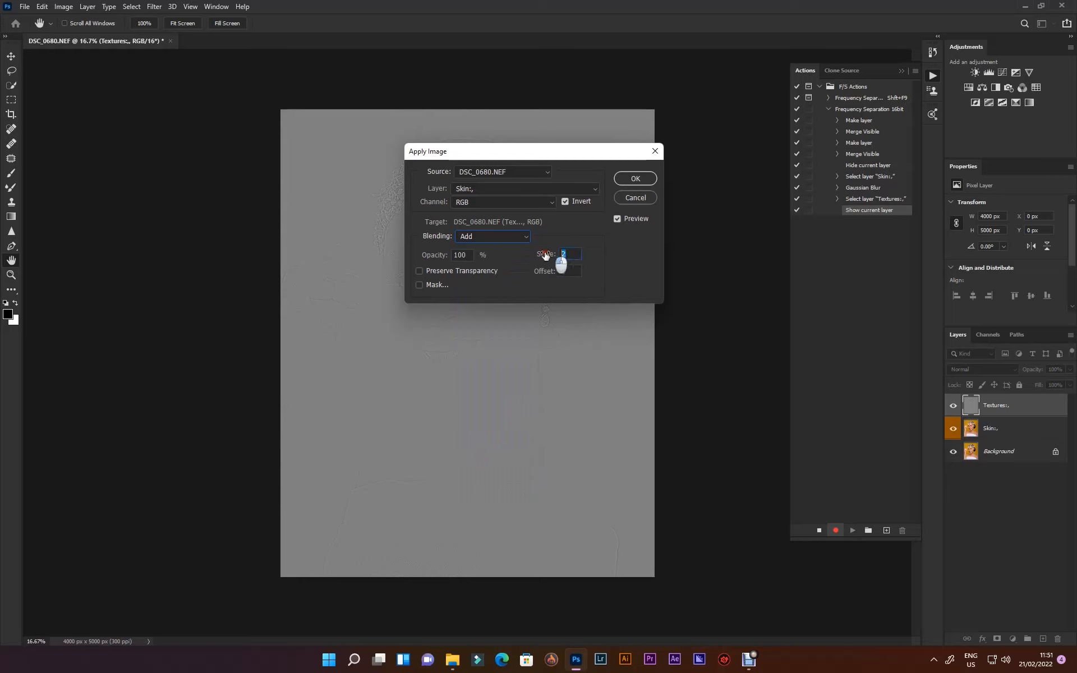
key(Tab)
click(632, 178)
click(978, 370)
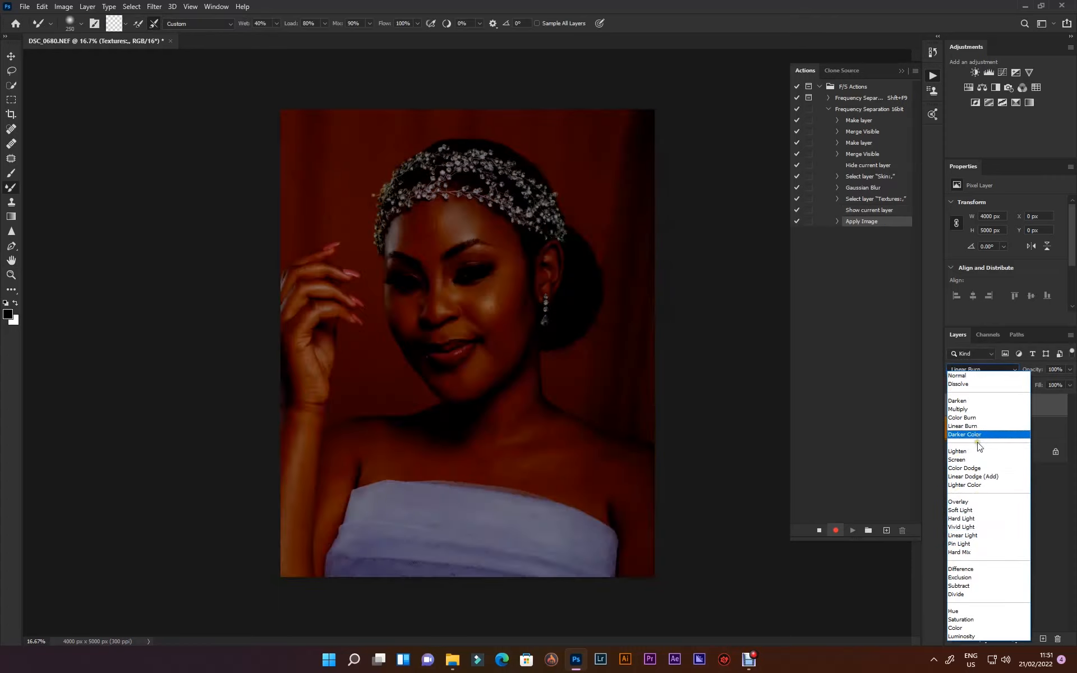
click(964, 536)
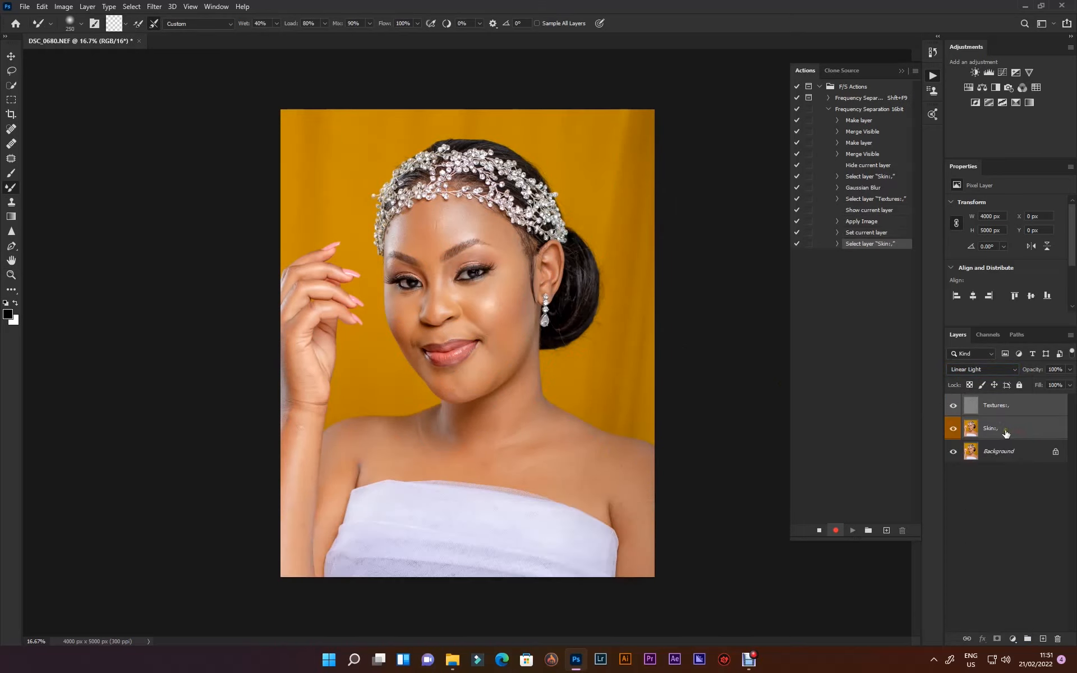
- Group the Textures:, and Skin:, layers and rename the group F/S 16BIT
shift+click(1007, 431)
key(ctrl+g)
double_click(994, 402)
text(F/S 16Bi)
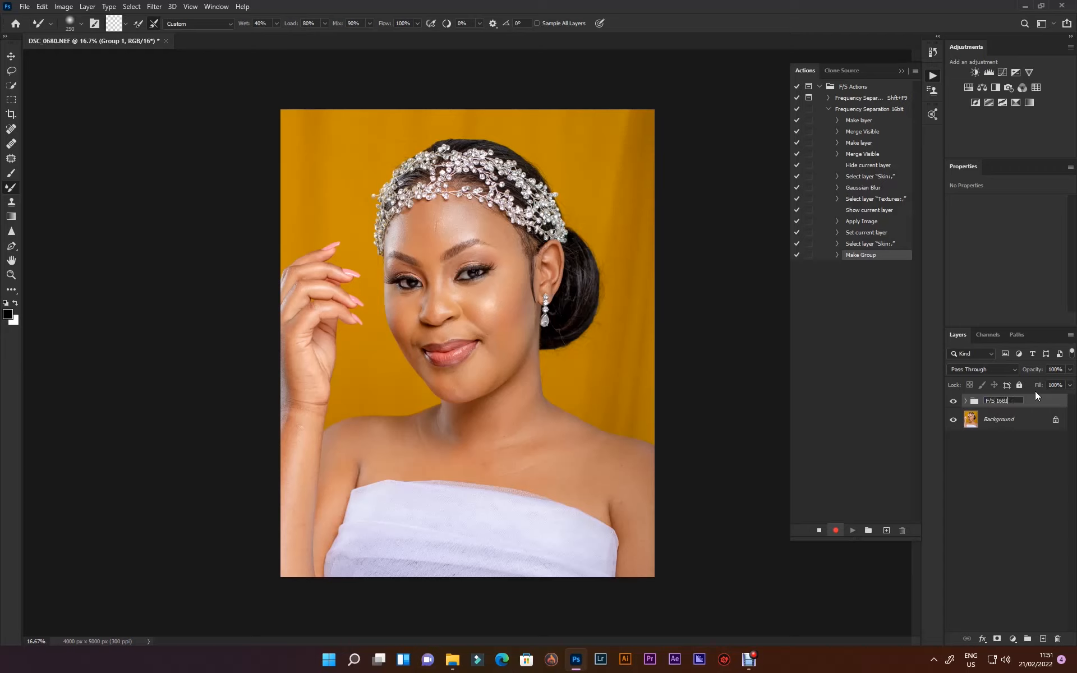
key(Return)
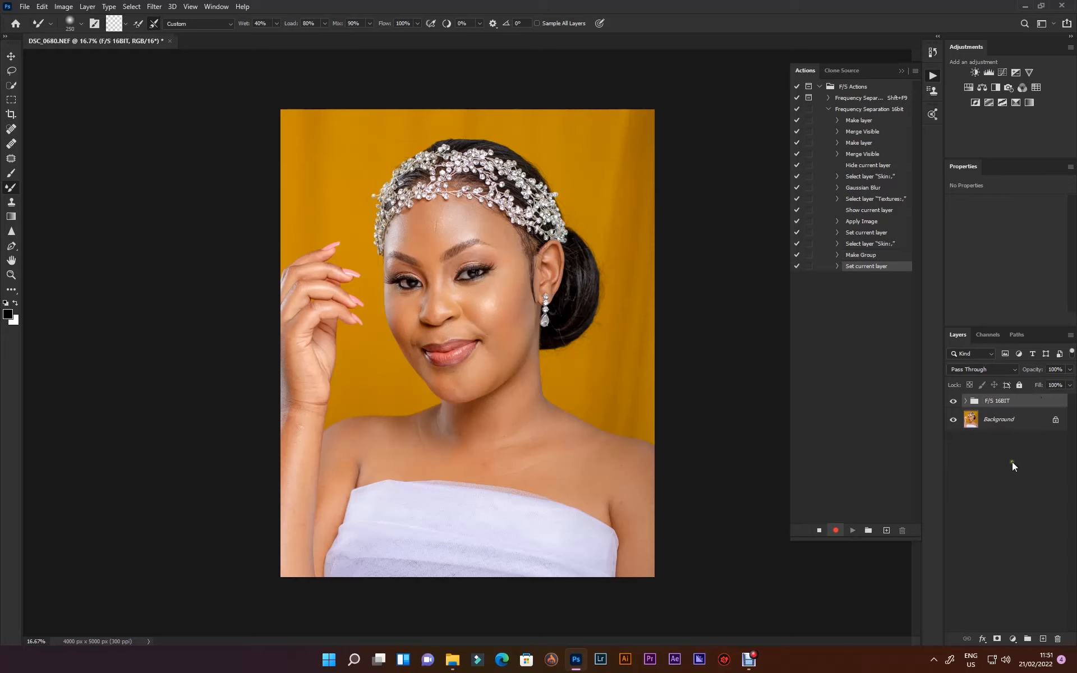
- Deselect and reselect the F/S 16BIT group, and record switching to the Brush and then the Mixer Brush tool
click(1011, 462)
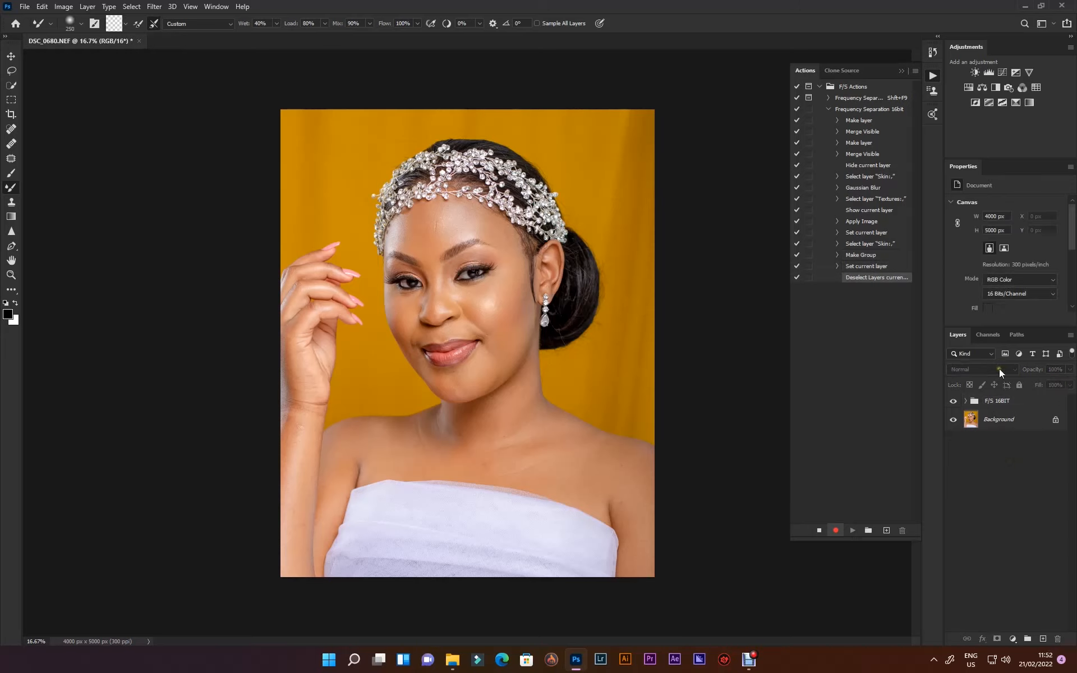
click(995, 401)
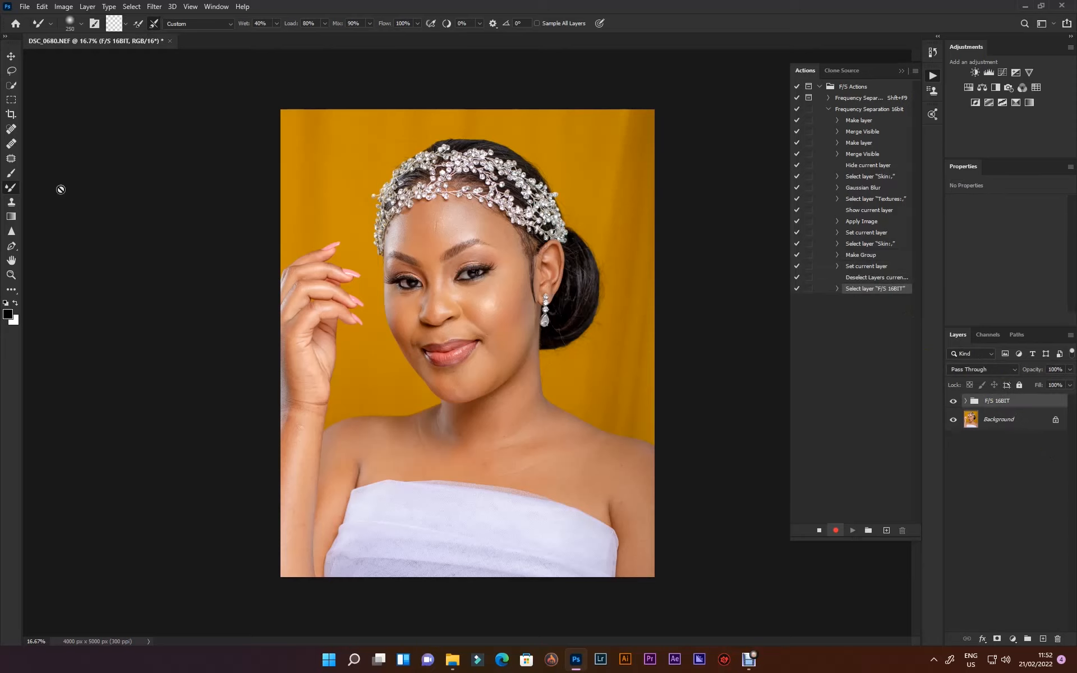
click(12, 174)
click(11, 189)
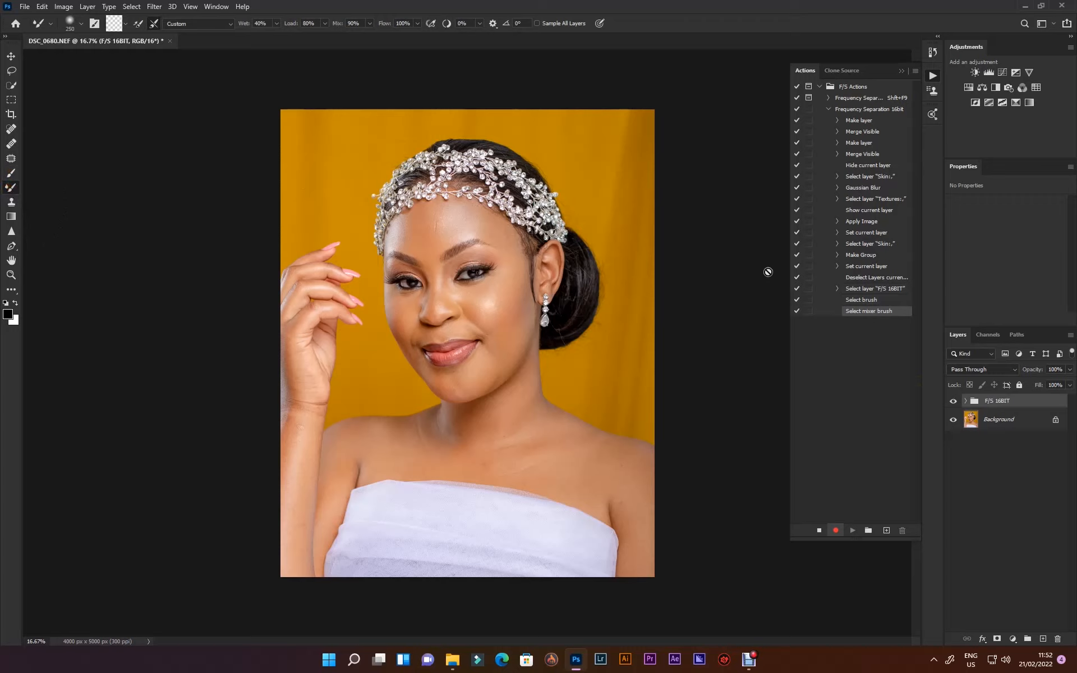
click(128, 23)
click(142, 38)
- Make the Gaussian Blur step of the Frequency Separation 16bit action prompt for its settings, and stop recording
click(810, 188)
click(828, 110)
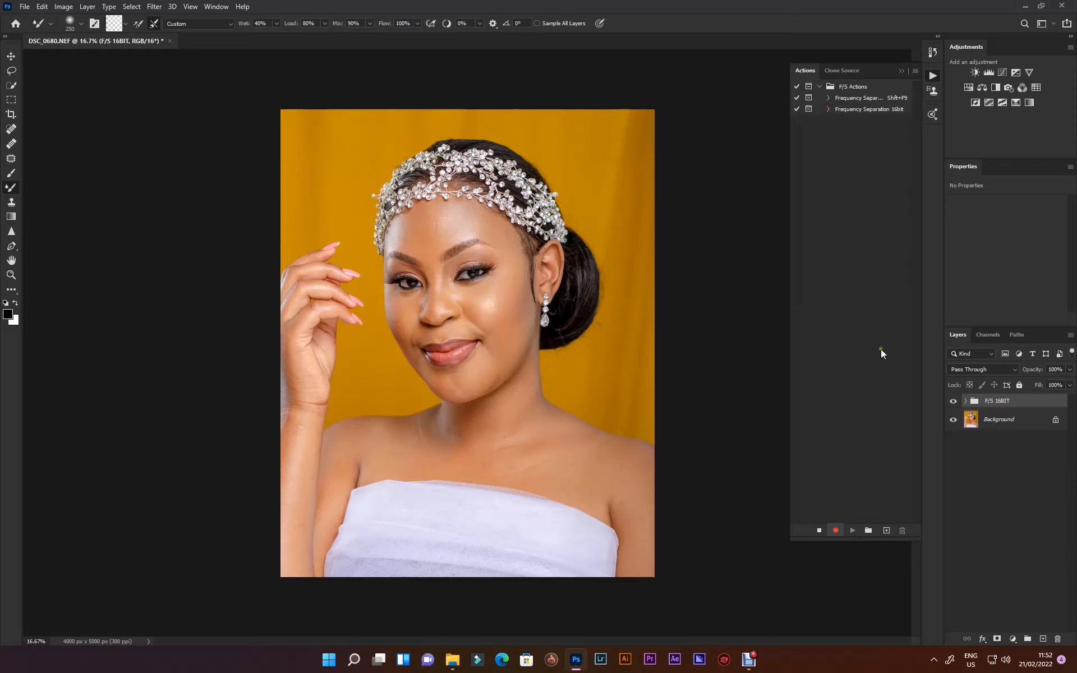
click(819, 530)
- Collapse the F/S Actions set and display the actions in Button Mode
click(819, 88)
click(916, 70)
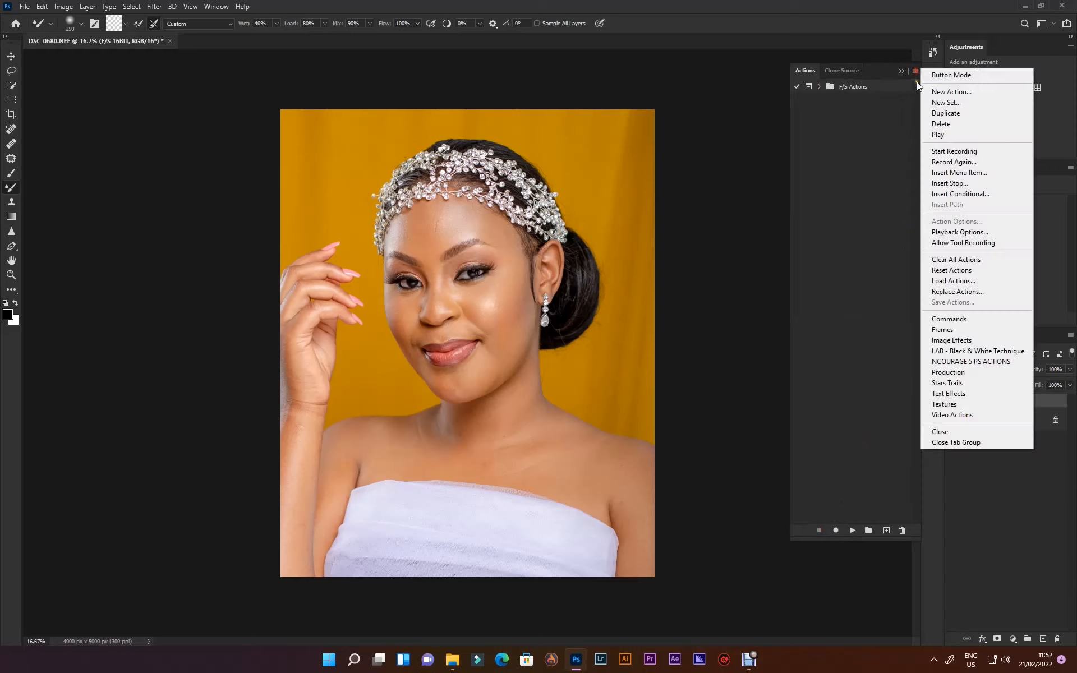
click(954, 74)
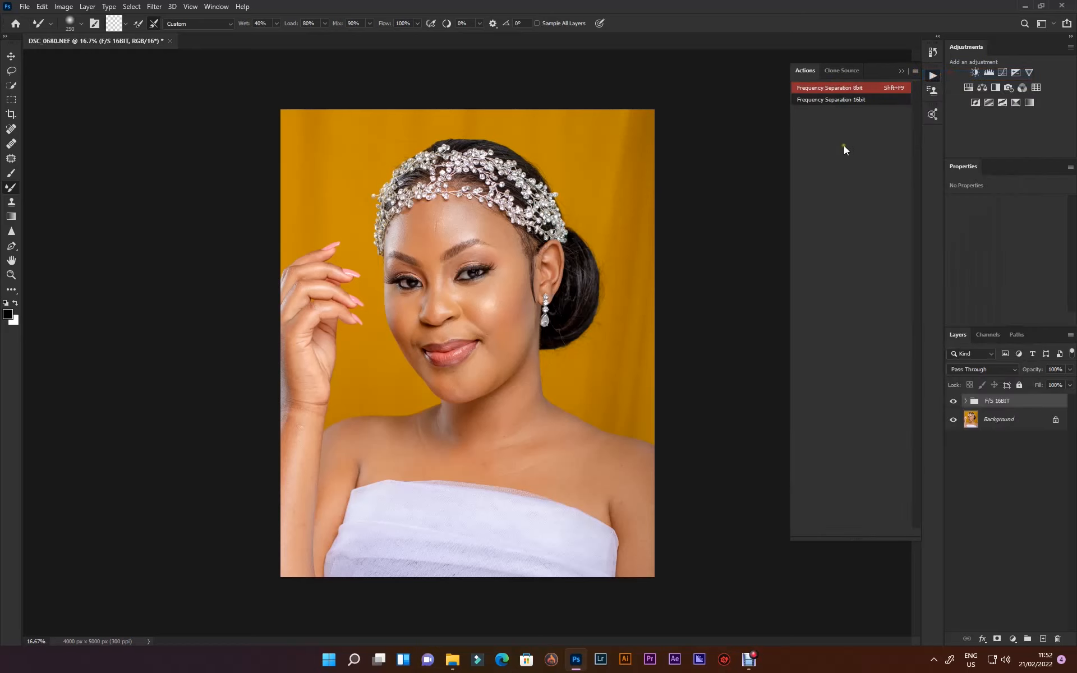
- Play the Frequency Separation 16bit action with a 6.4-pixel Gaussian Blur, and delete every layer above the Background
click(856, 97)
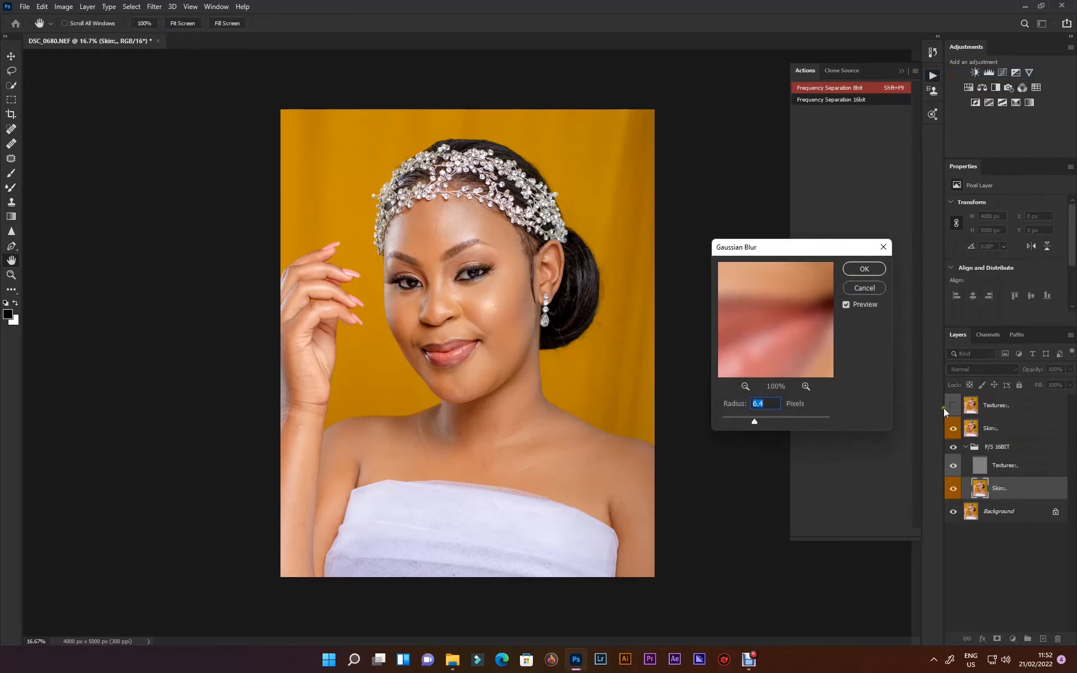
click(866, 269)
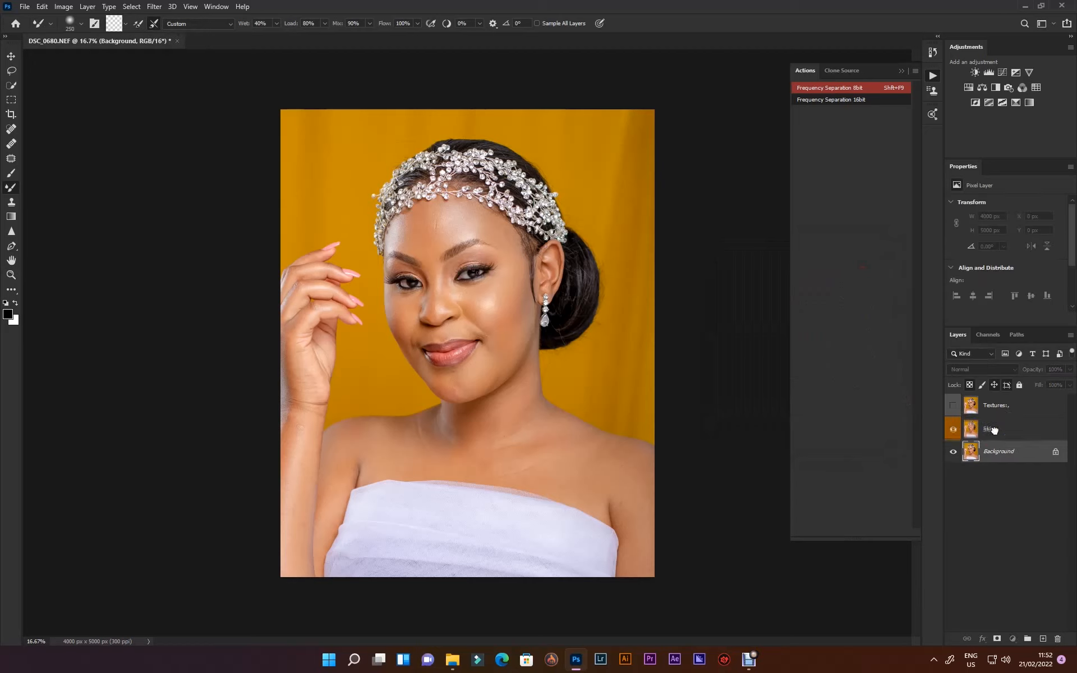
click(1004, 404)
key(Delete)
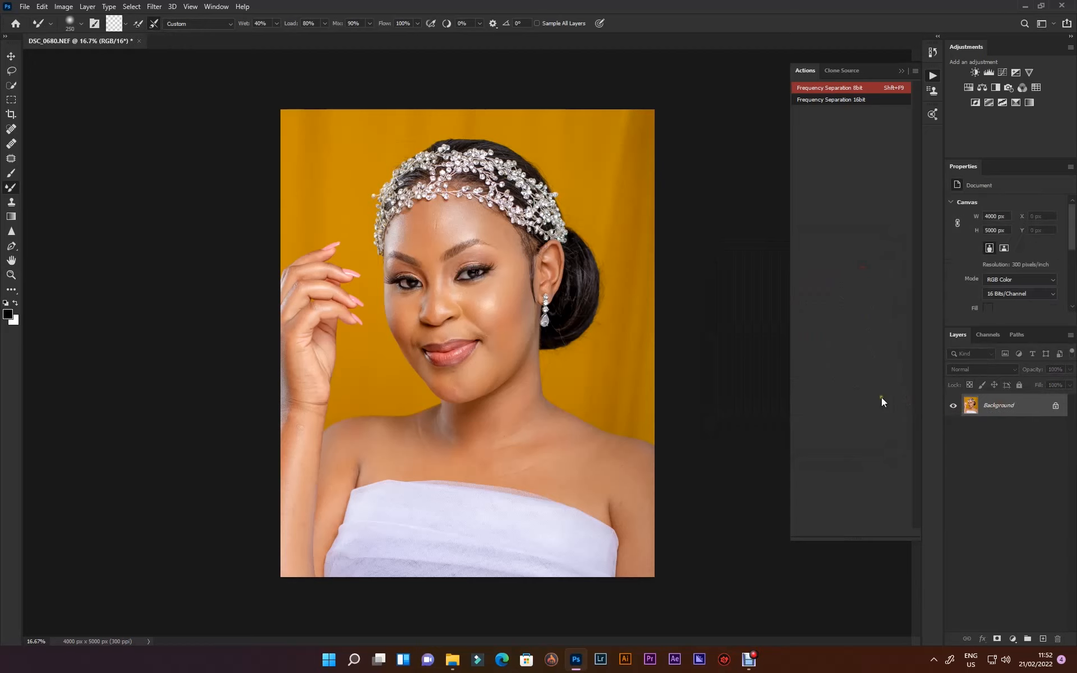
- Test the Frequency Separation 16bit action on the Background alone with a 6.4-pixel blur, and delete the F/S 16BIT group
click(835, 100)
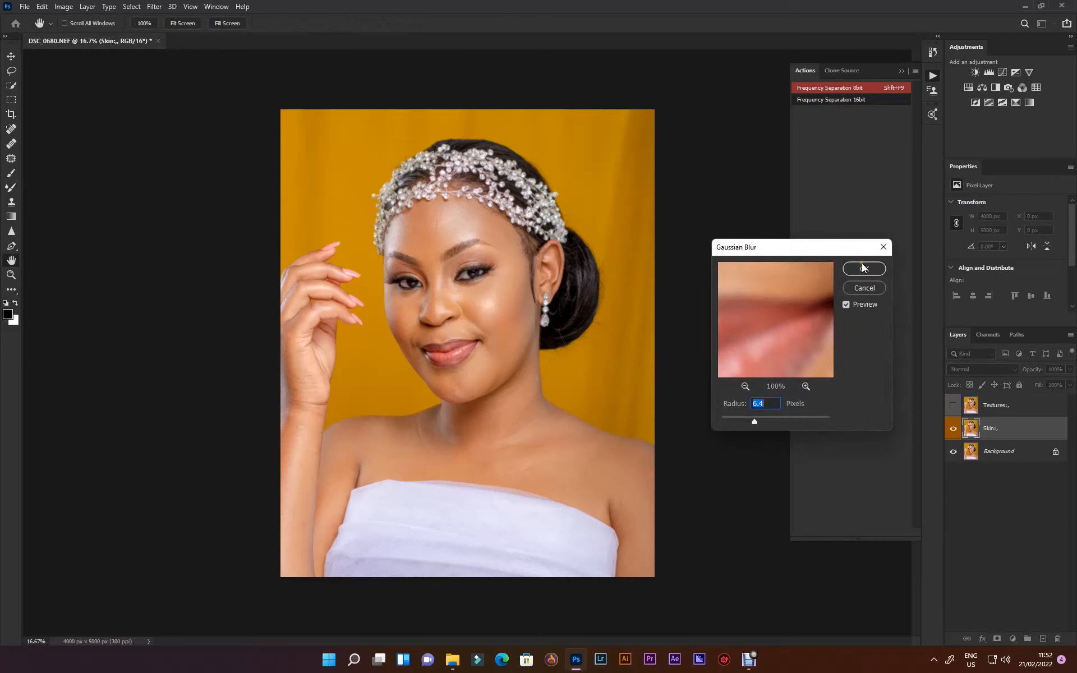
click(863, 269)
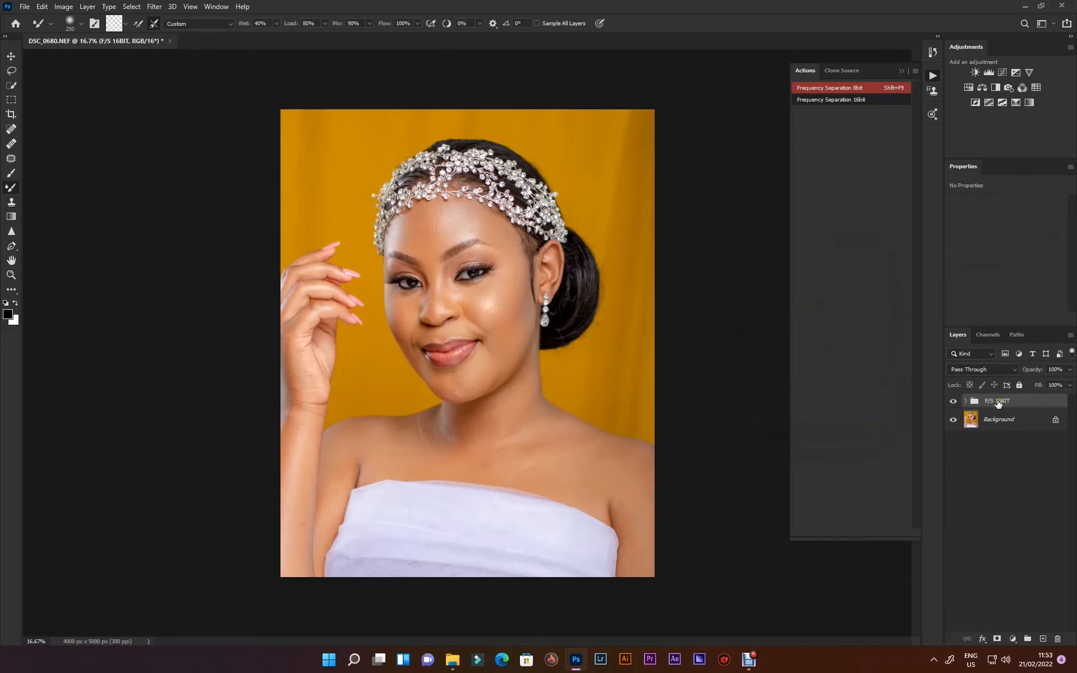
key(Delete)
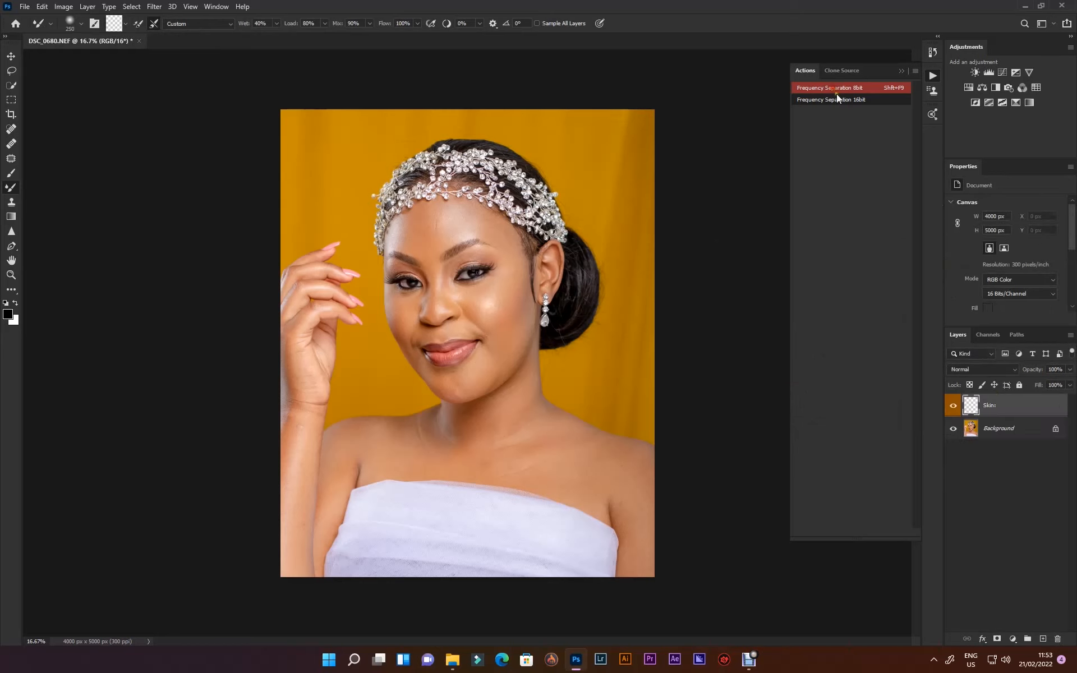
- Test the Frequency Separation 8bit action with a 6.4-pixel Gaussian Blur, and select the F/S 8BIT group
click(834, 88)
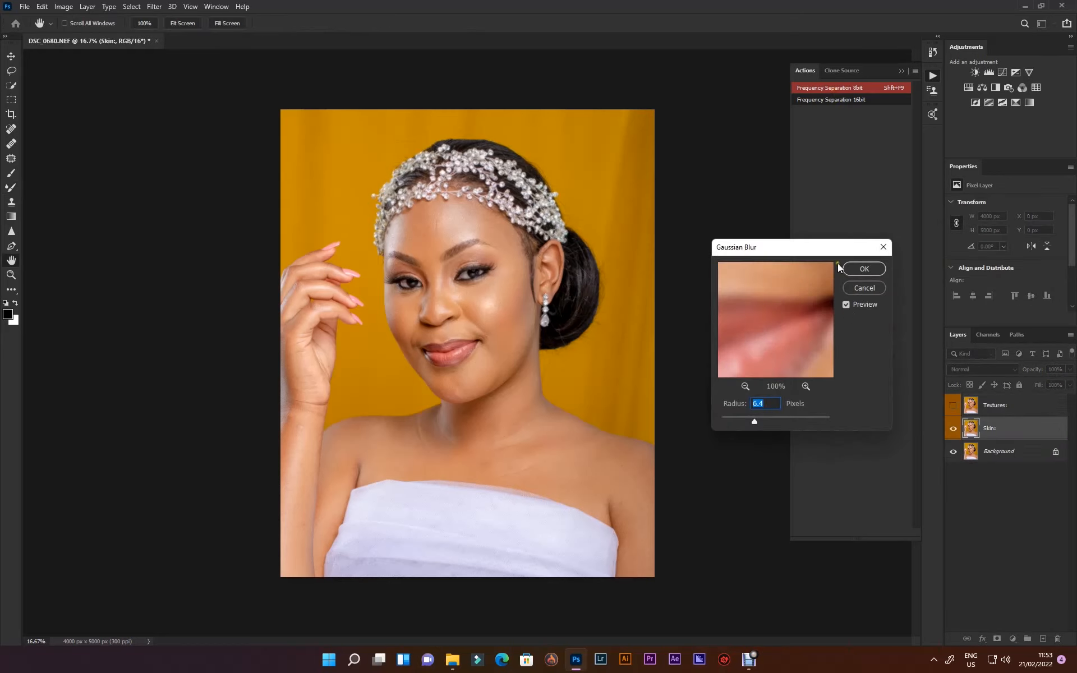
click(861, 269)
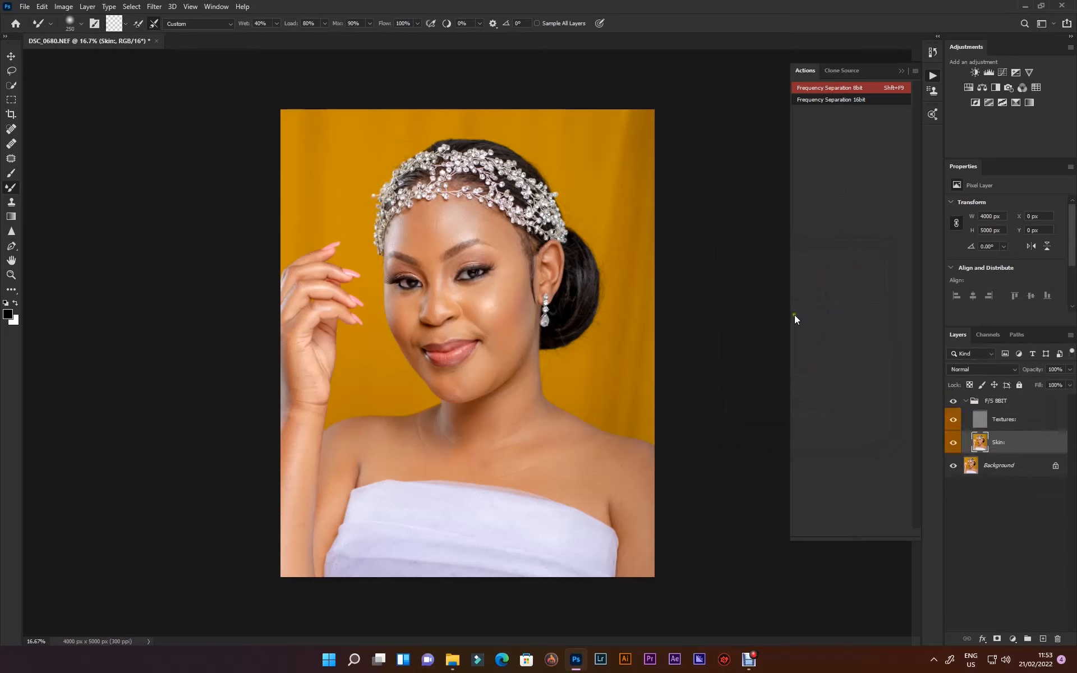
click(973, 401)
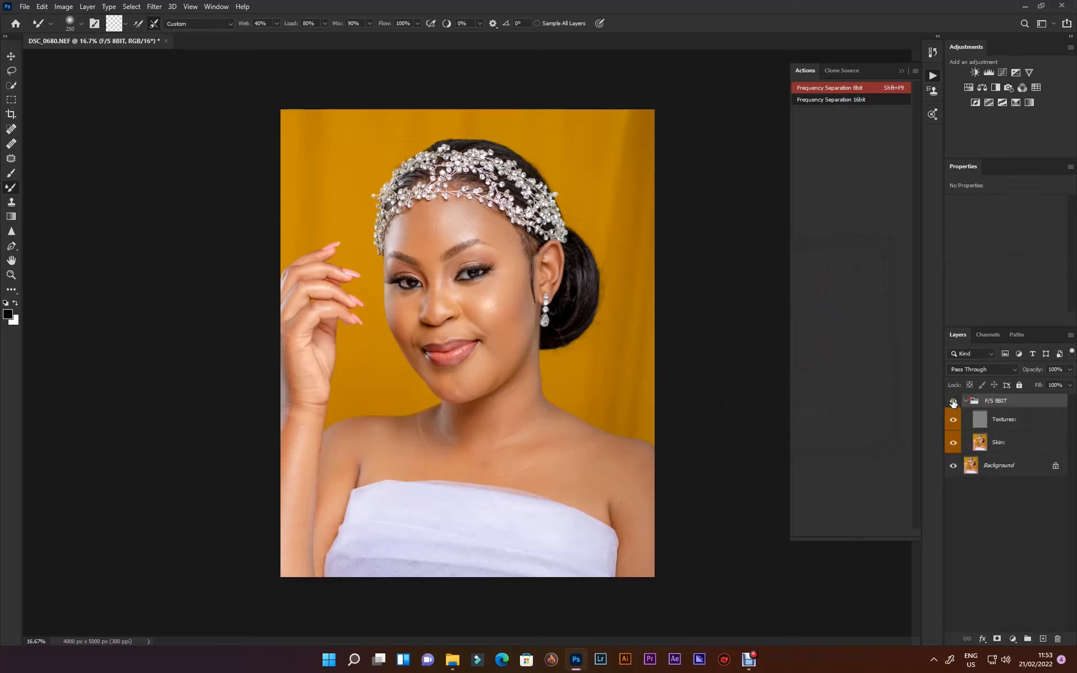
click(963, 400)
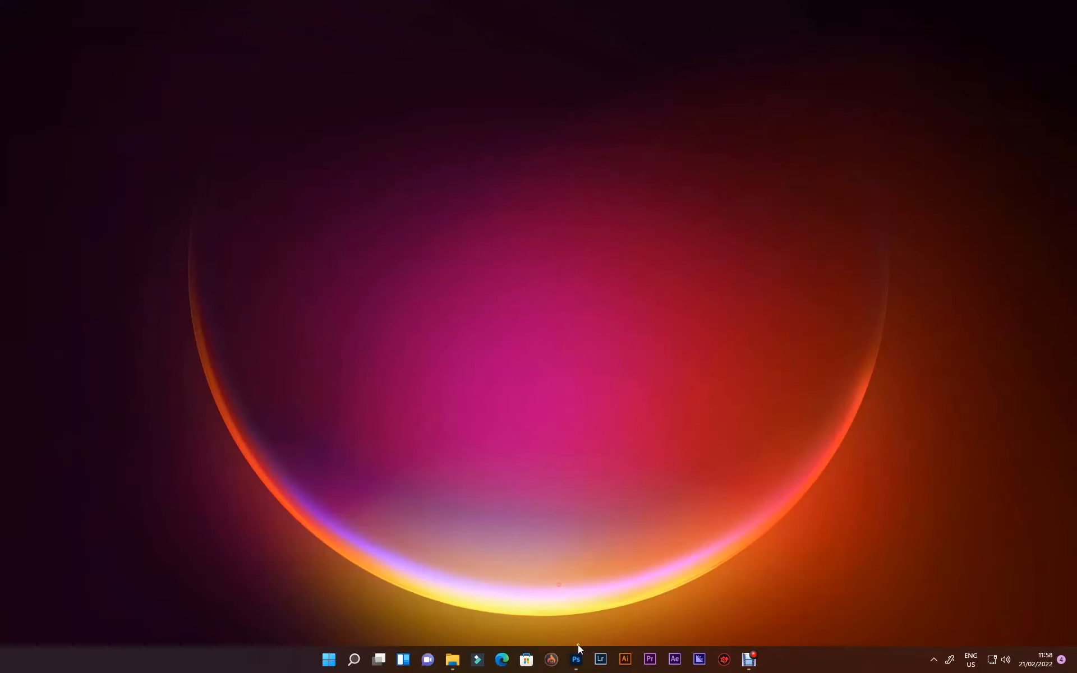
- Switch to Photoshop and show the actions list
click(576, 666)
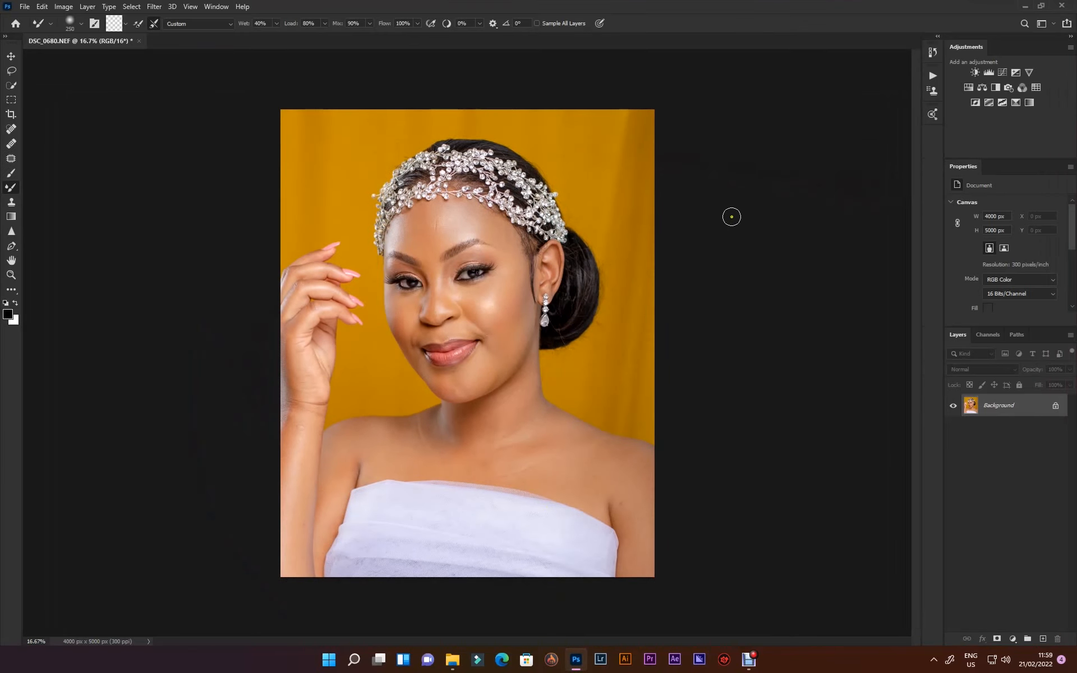
click(217, 6)
click(224, 84)
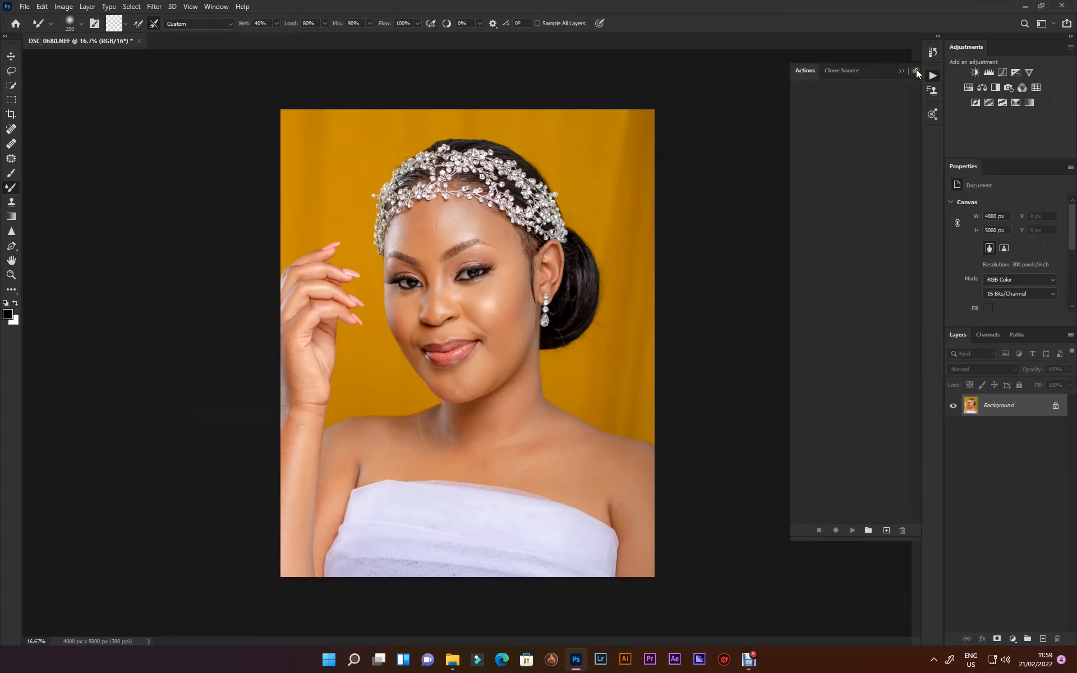
- Load the action file Actions by Princepixeltz from the Free Actions by me folder
click(916, 72)
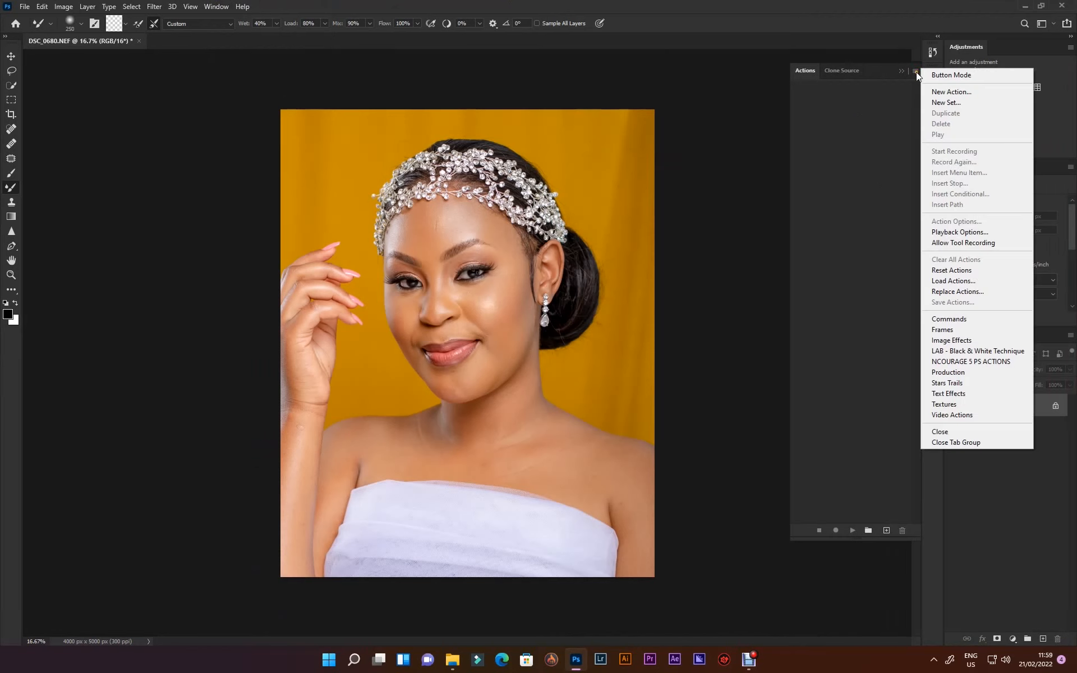
click(950, 281)
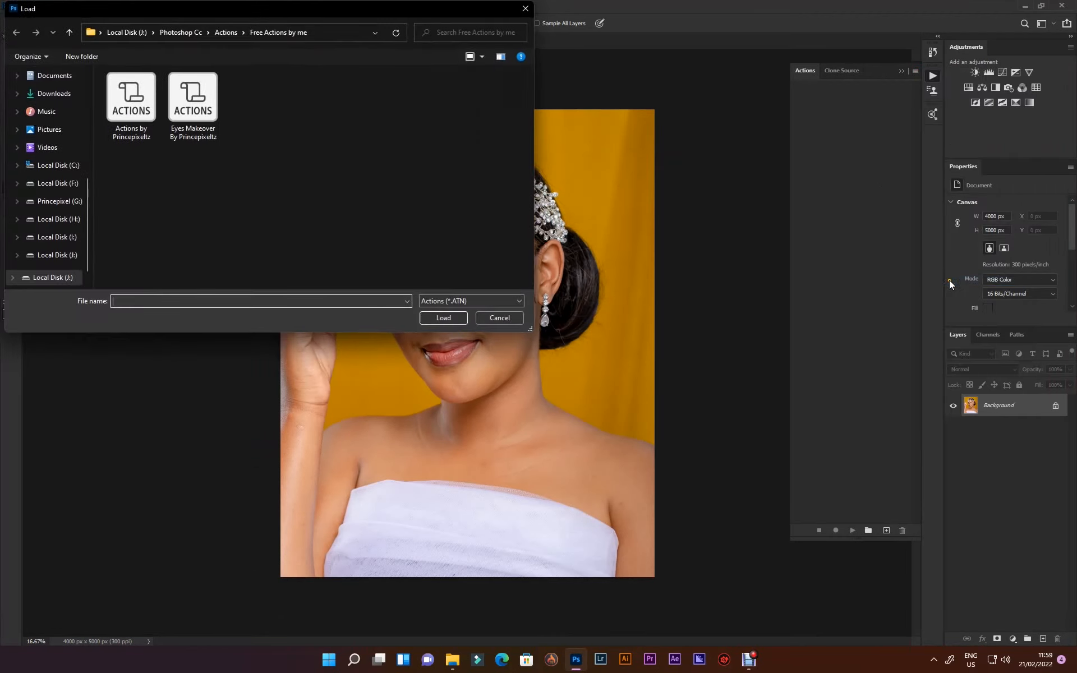
click(144, 101)
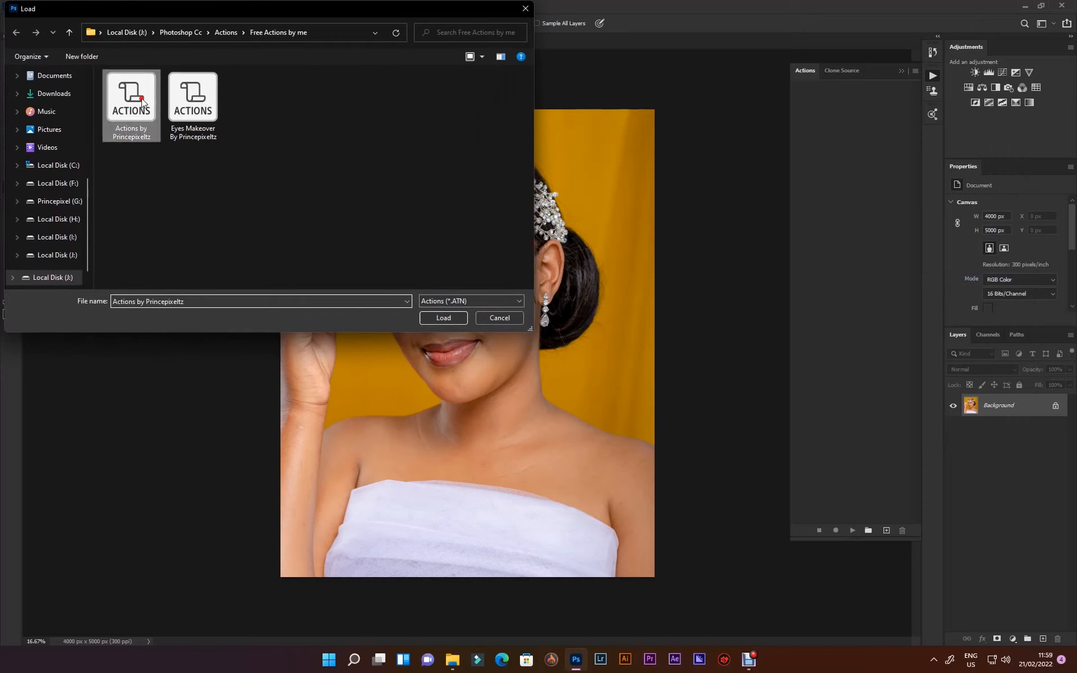
click(442, 317)
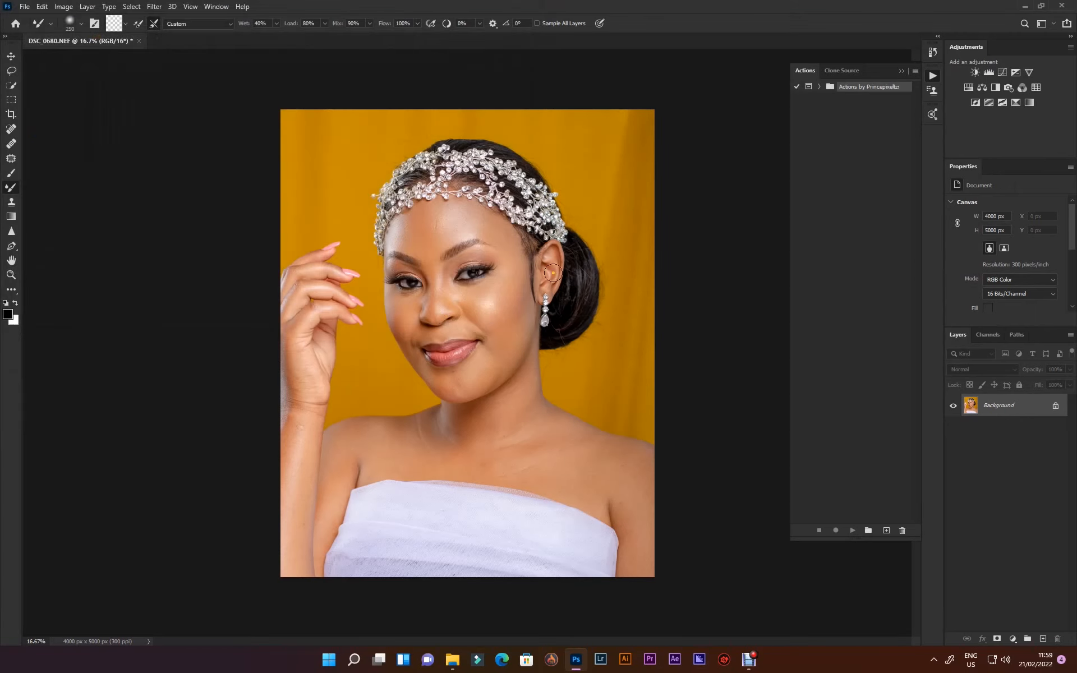
- Look inside the loaded Actions by Princepixeltz set and display its actions in Button Mode
click(820, 86)
click(819, 87)
click(916, 70)
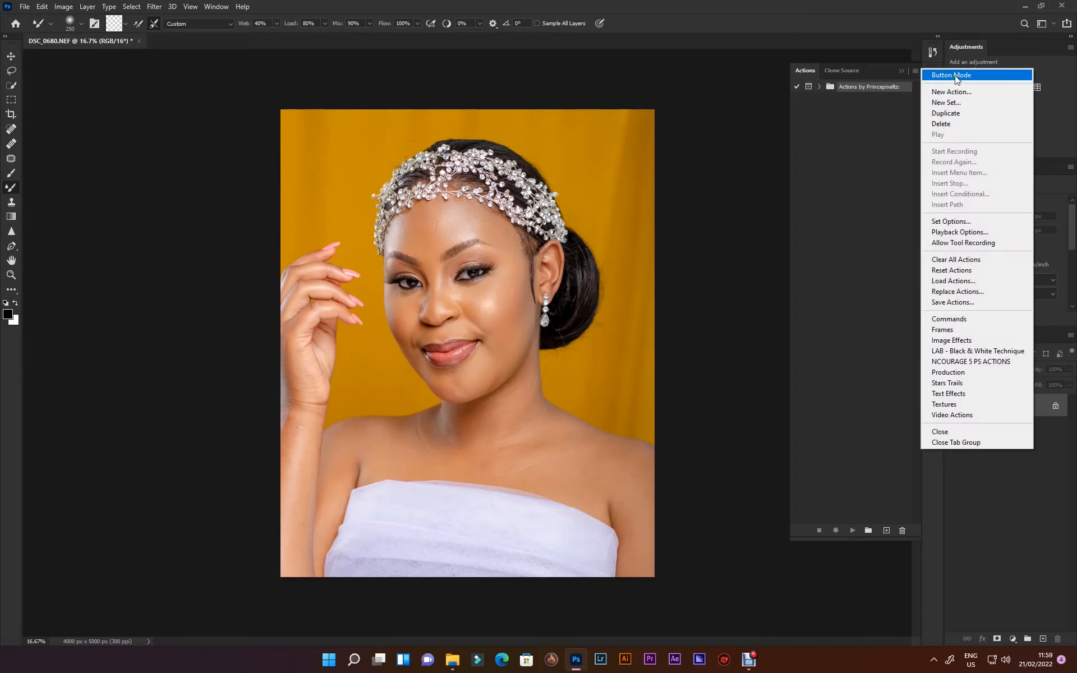
click(951, 76)
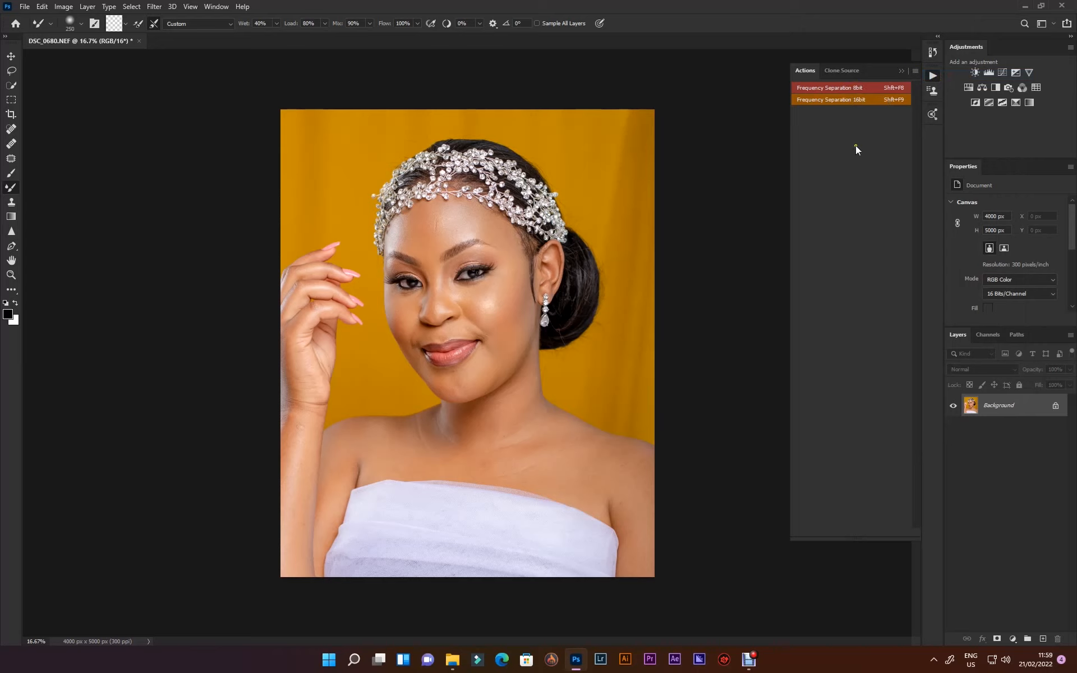
- Play the loaded Frequency Separation 8bit action, preview the skin at 33%, and accept a Gaussian Blur radius of 6.4 pixels
click(853, 88)
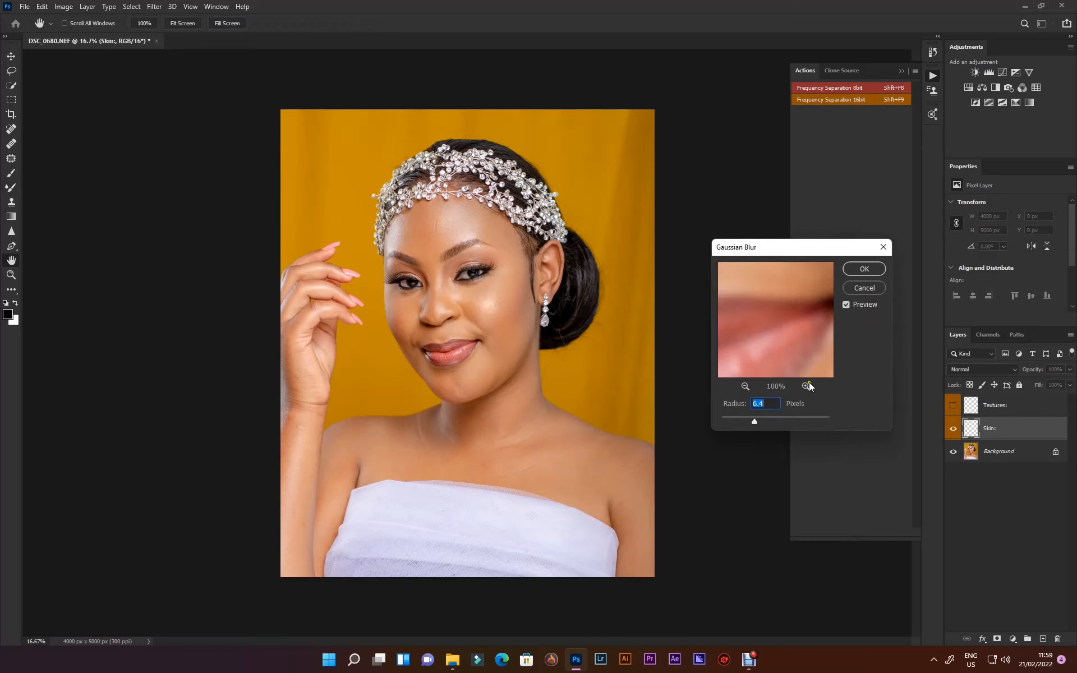
drag(769, 291, 770, 343)
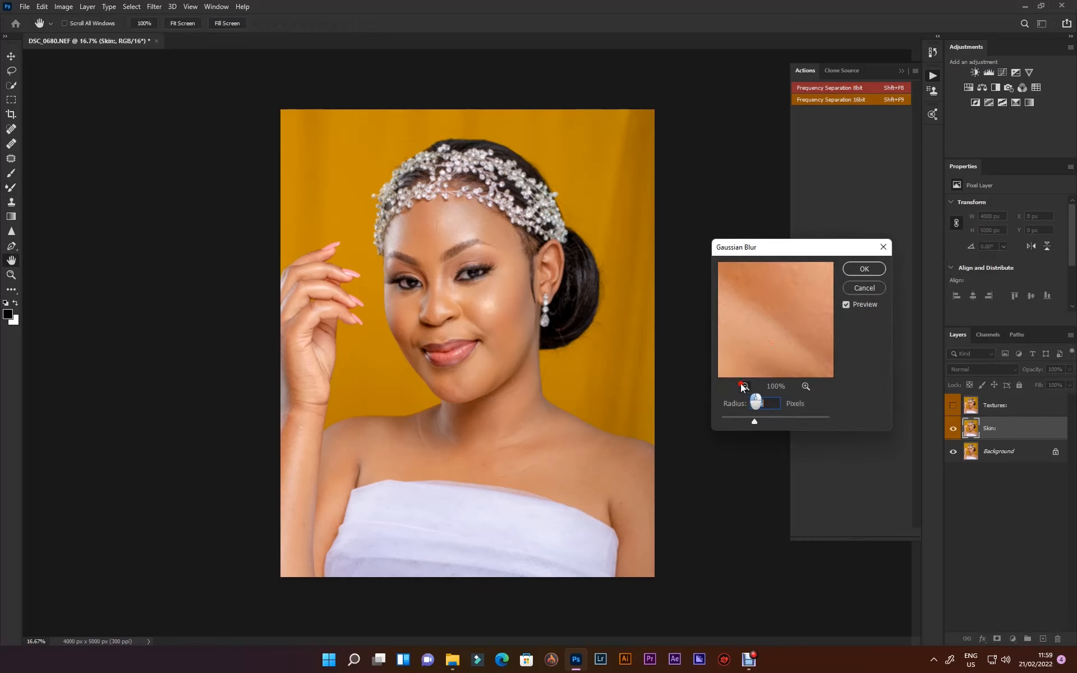
click(745, 386)
click(745, 386)
click(745, 386)
drag(813, 319, 774, 321)
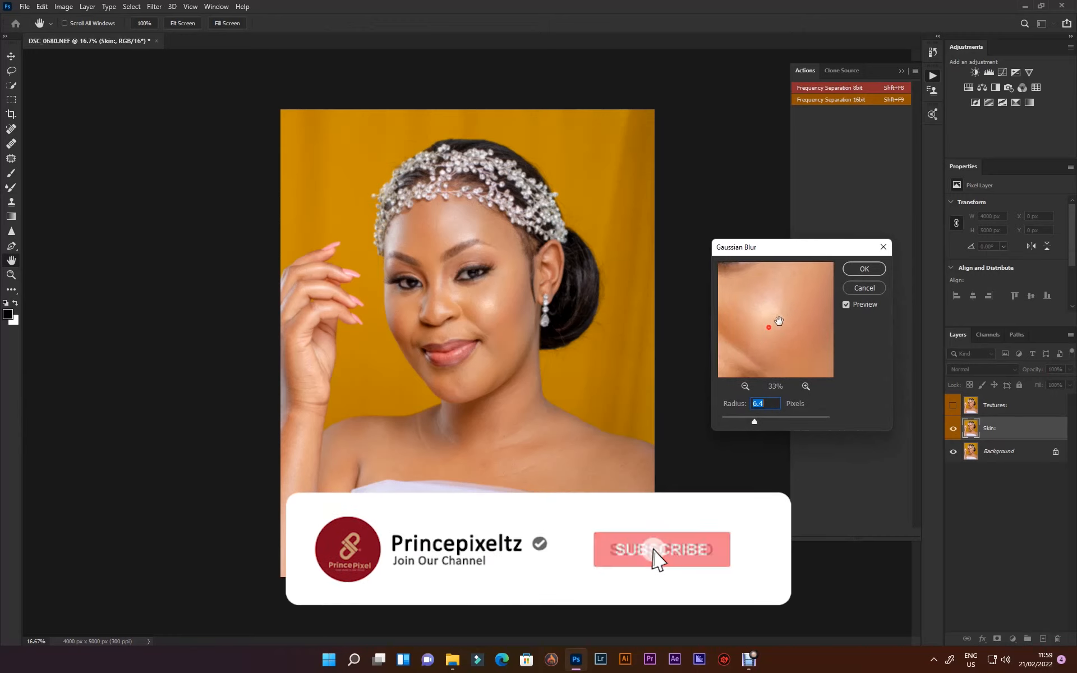
click(864, 269)
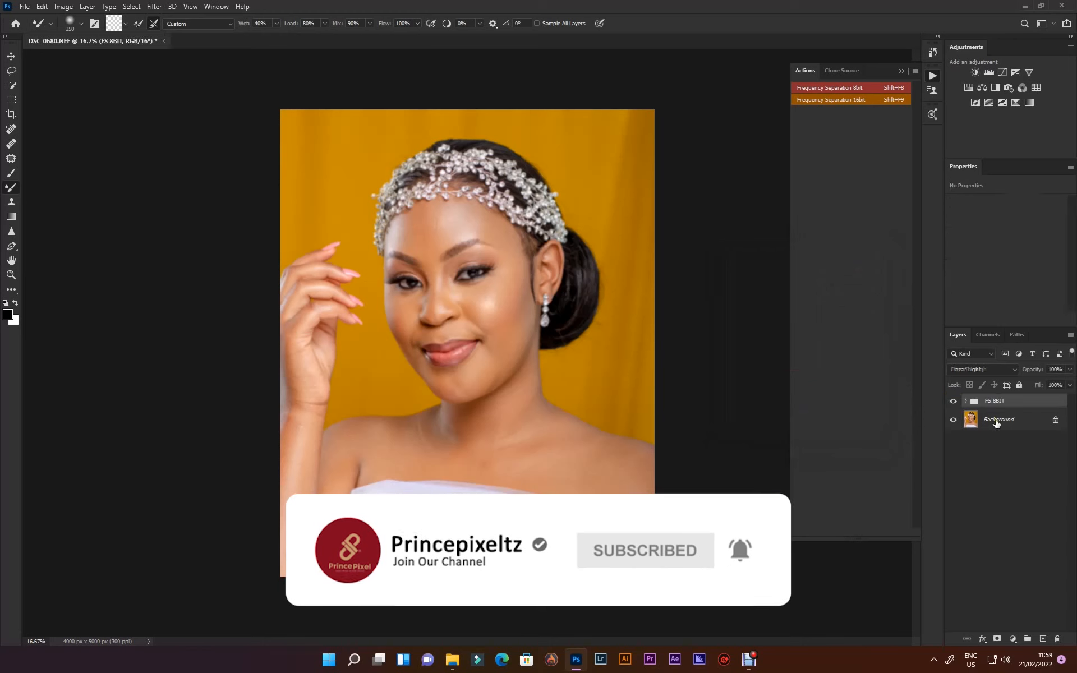
- Toggle the FS 8BIT group's visibility to compare before and after, and delete the group
click(953, 403)
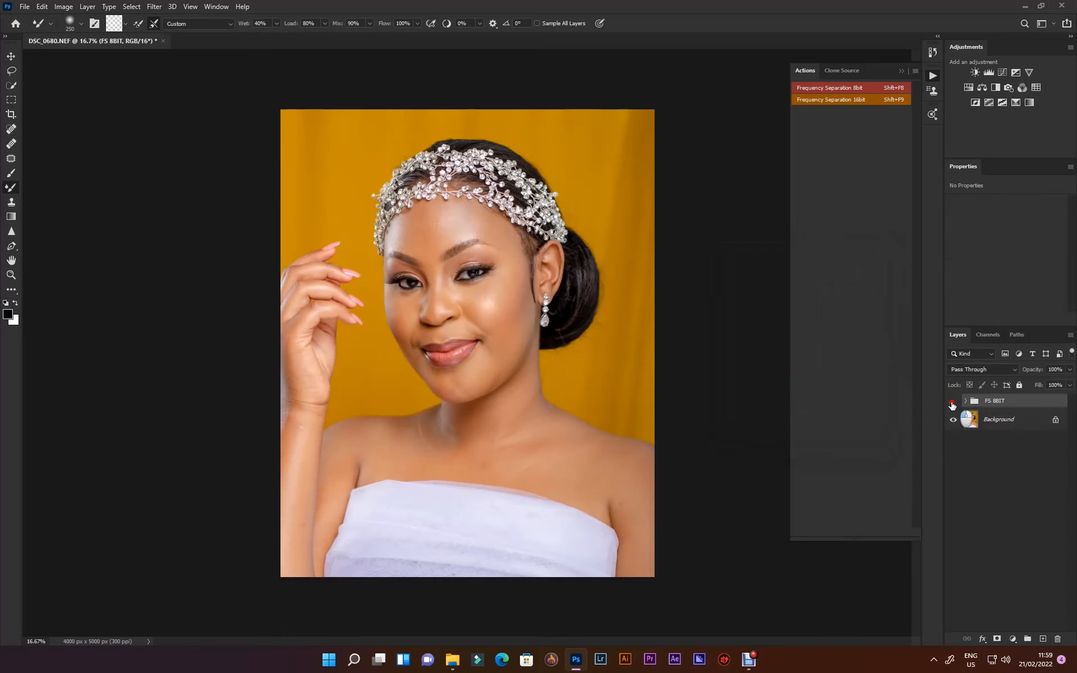
click(954, 402)
key(Delete)
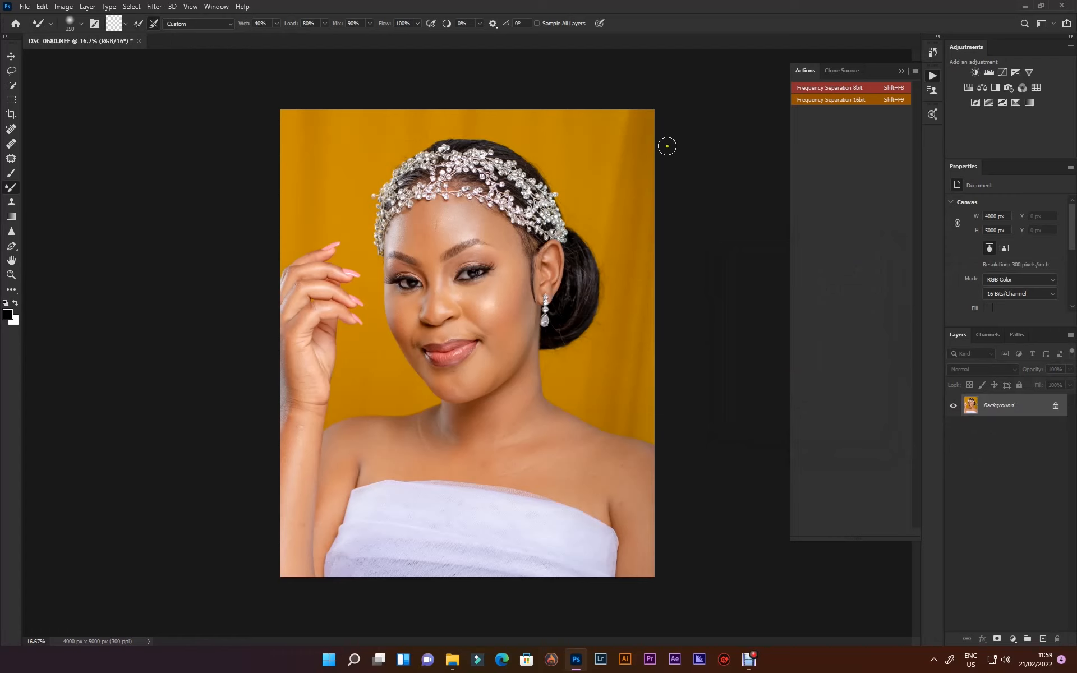
- Check the document's color mode and bit depth
click(63, 6)
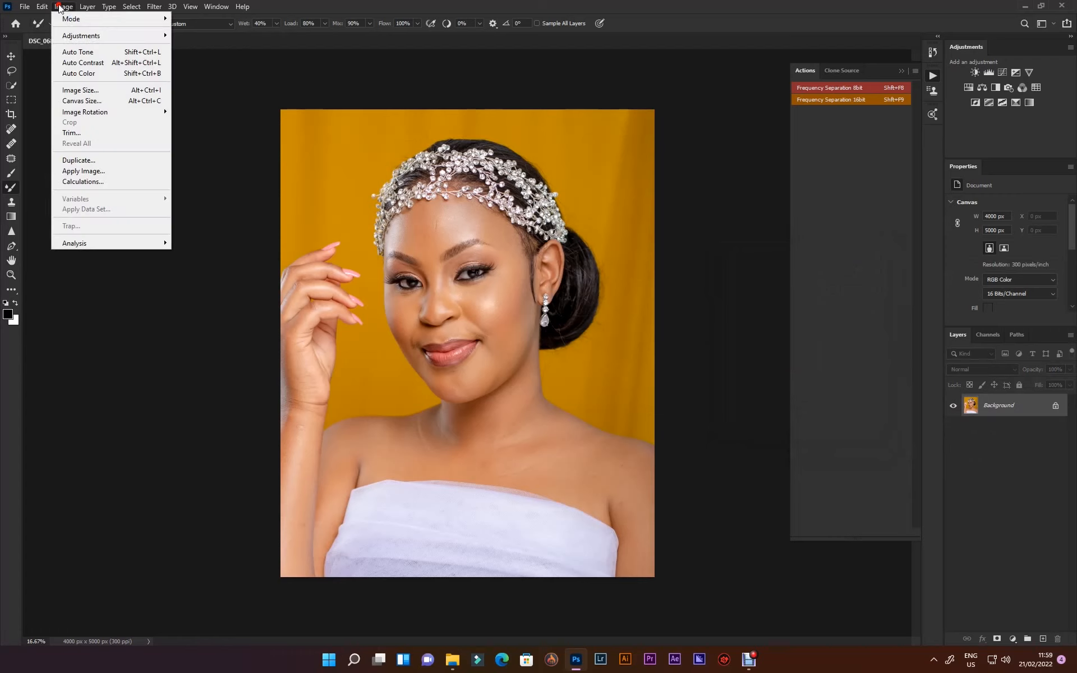
mouse_move(143, 19)
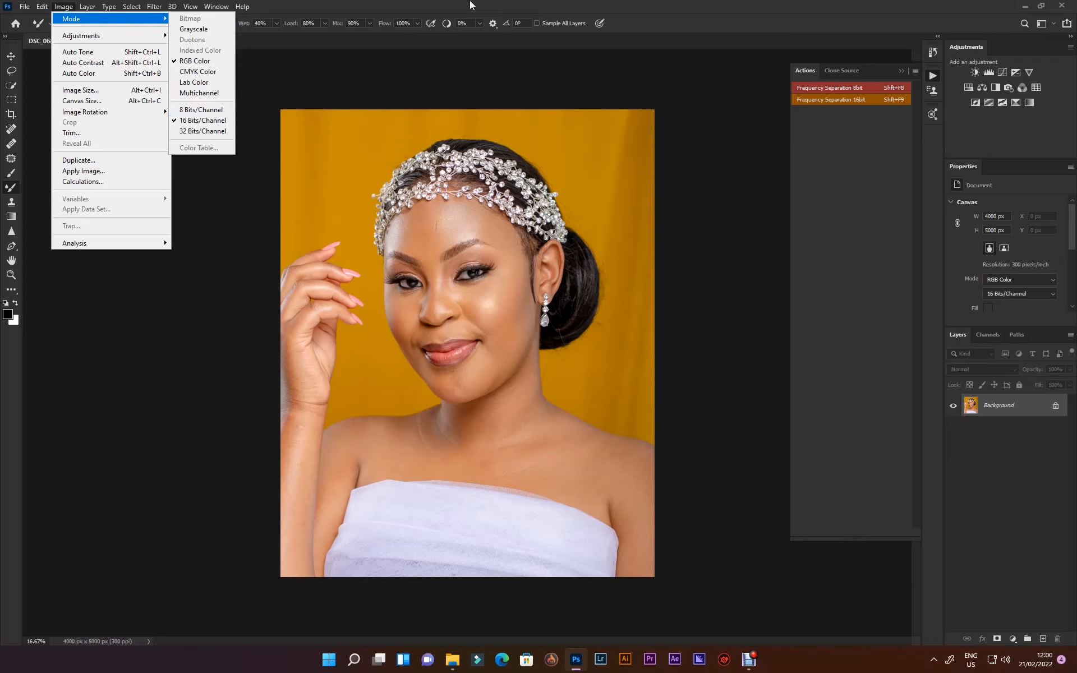
click(748, 18)
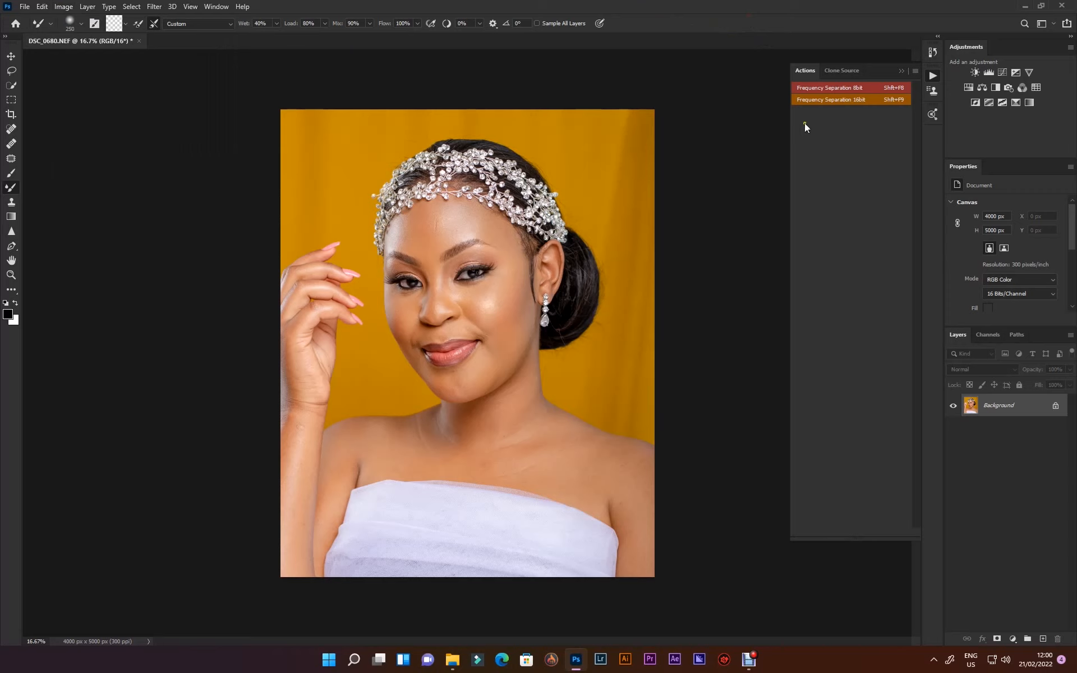
- Play the loaded Frequency Separation 16bit action and accept a Gaussian Blur radius of 6.4 pixels
click(864, 100)
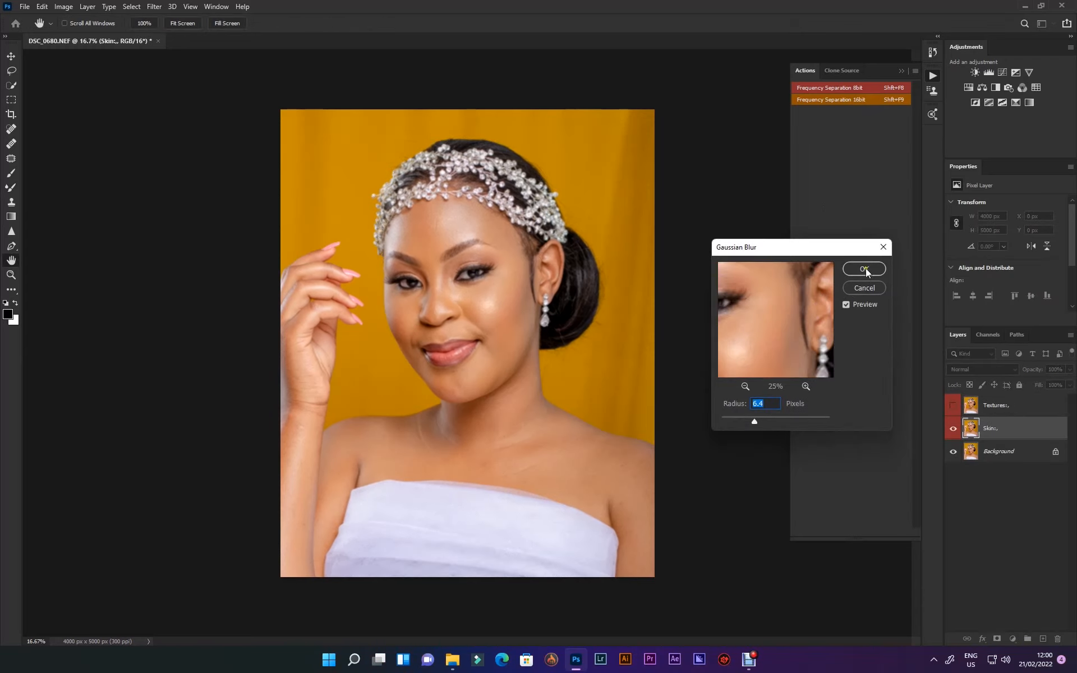
click(864, 268)
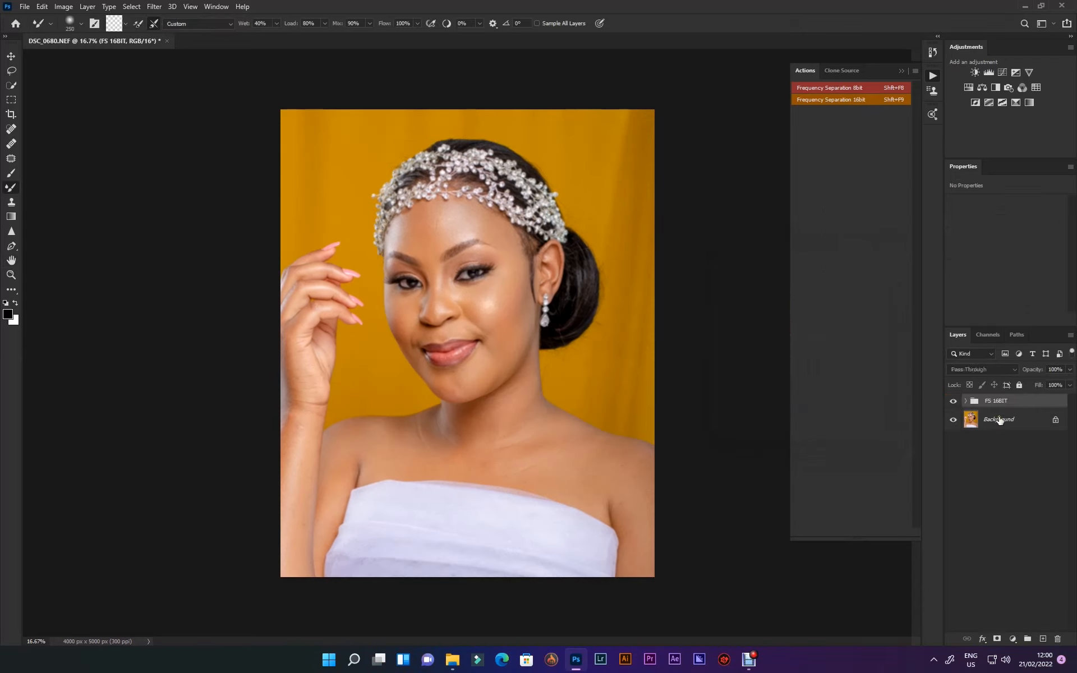
- Expand the FS 16BIT group to inspect its Textures and Skin layers, and collapse the group again
click(965, 402)
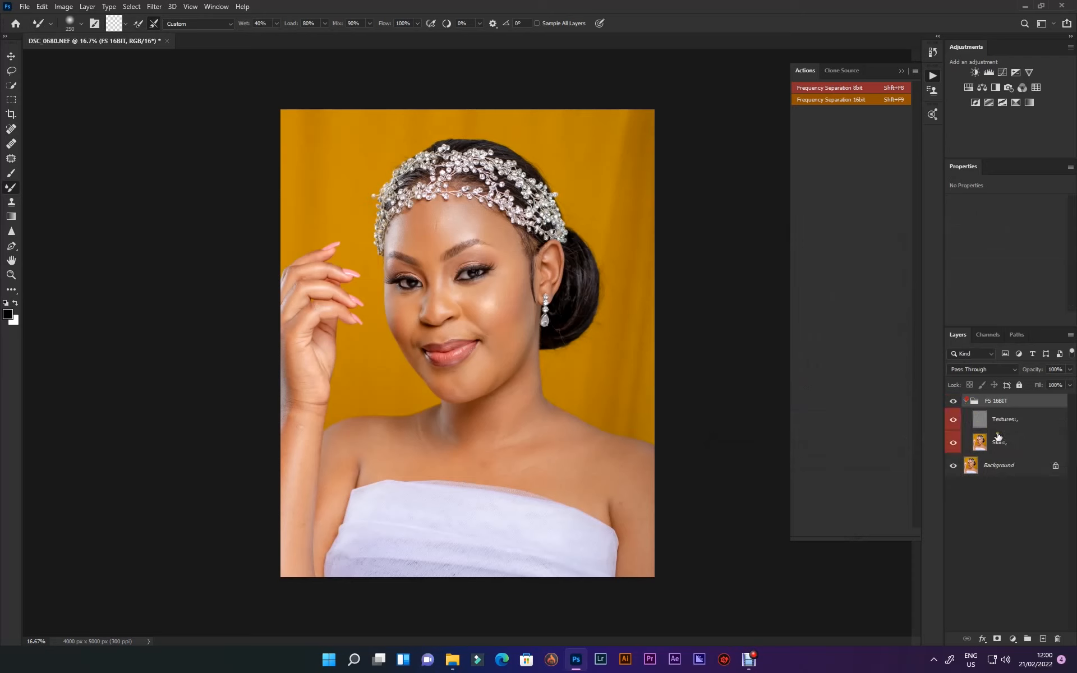
click(1012, 444)
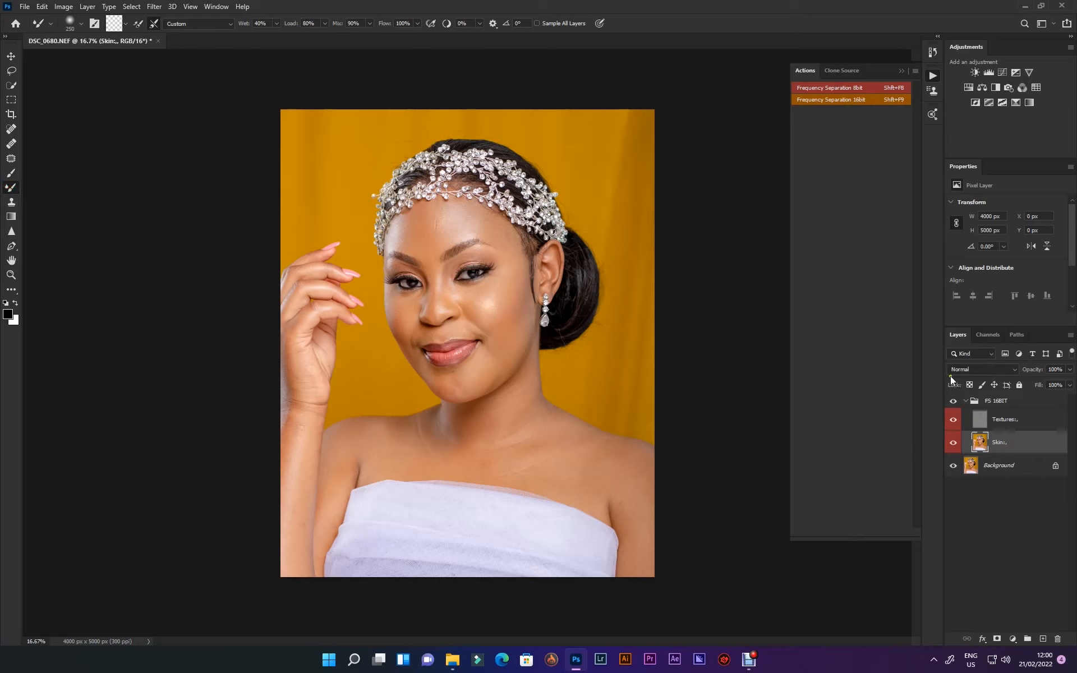
click(972, 400)
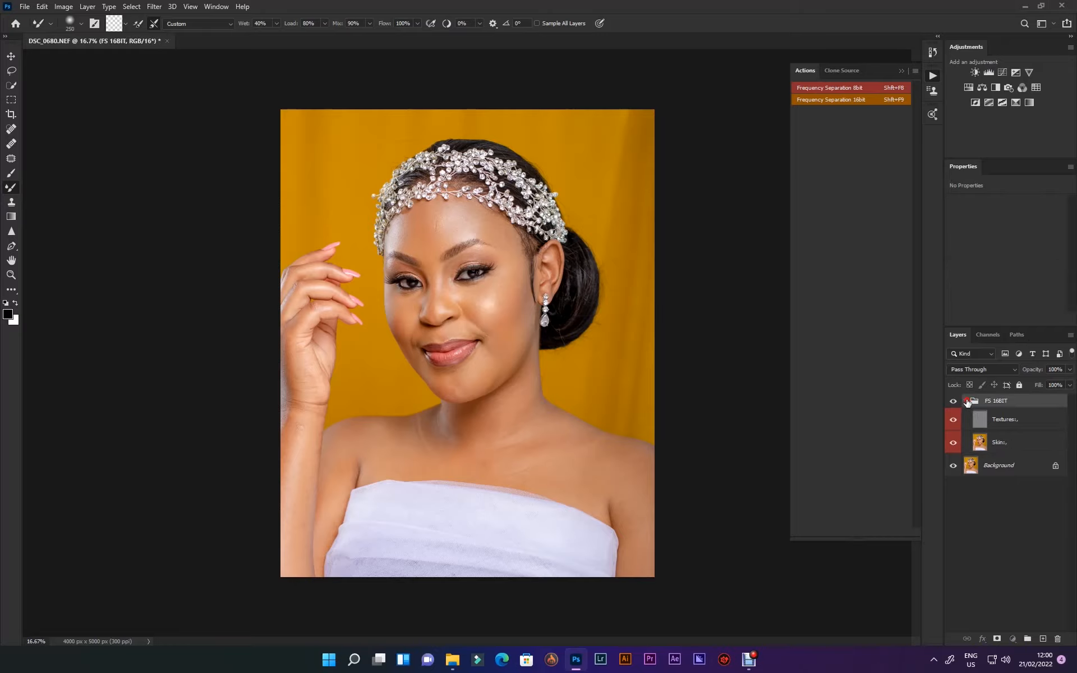
click(965, 400)
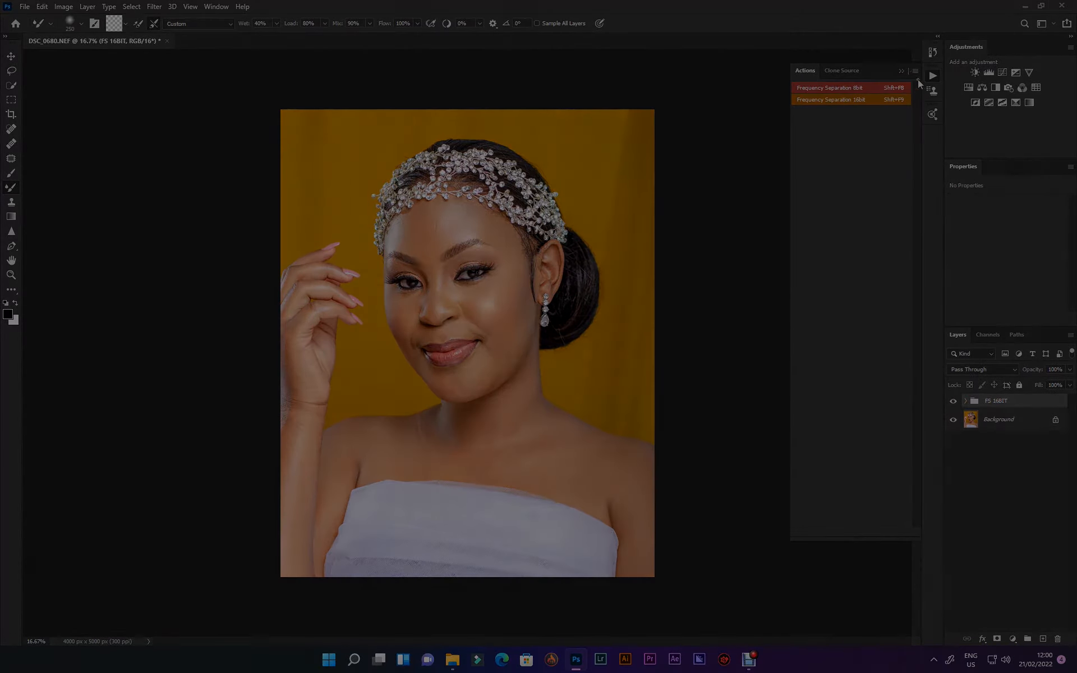